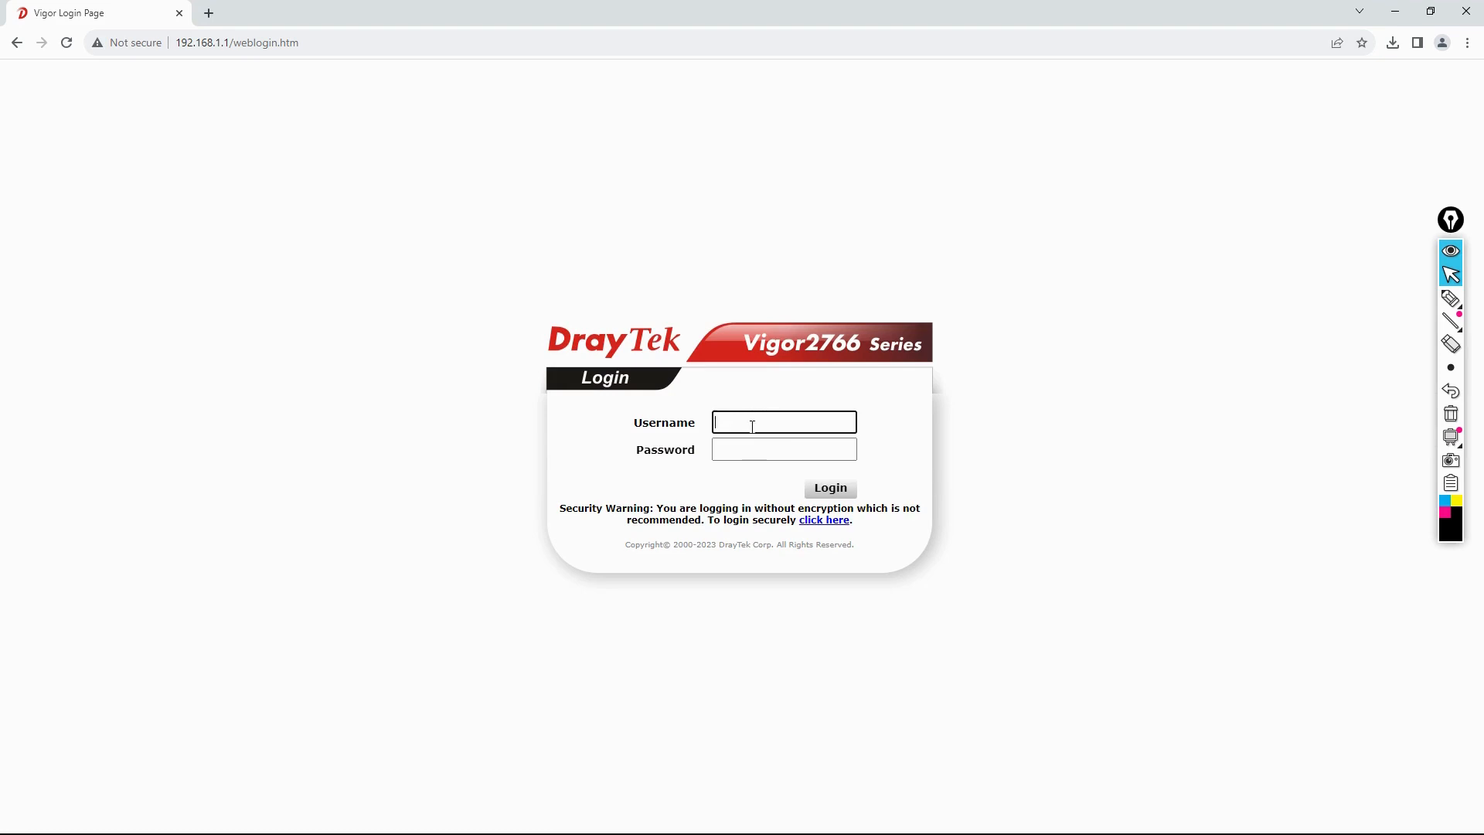
Step: Log in to the router with the administrator credentials and dismiss the default-password warning
type("min")
key("Tab")
type("a")
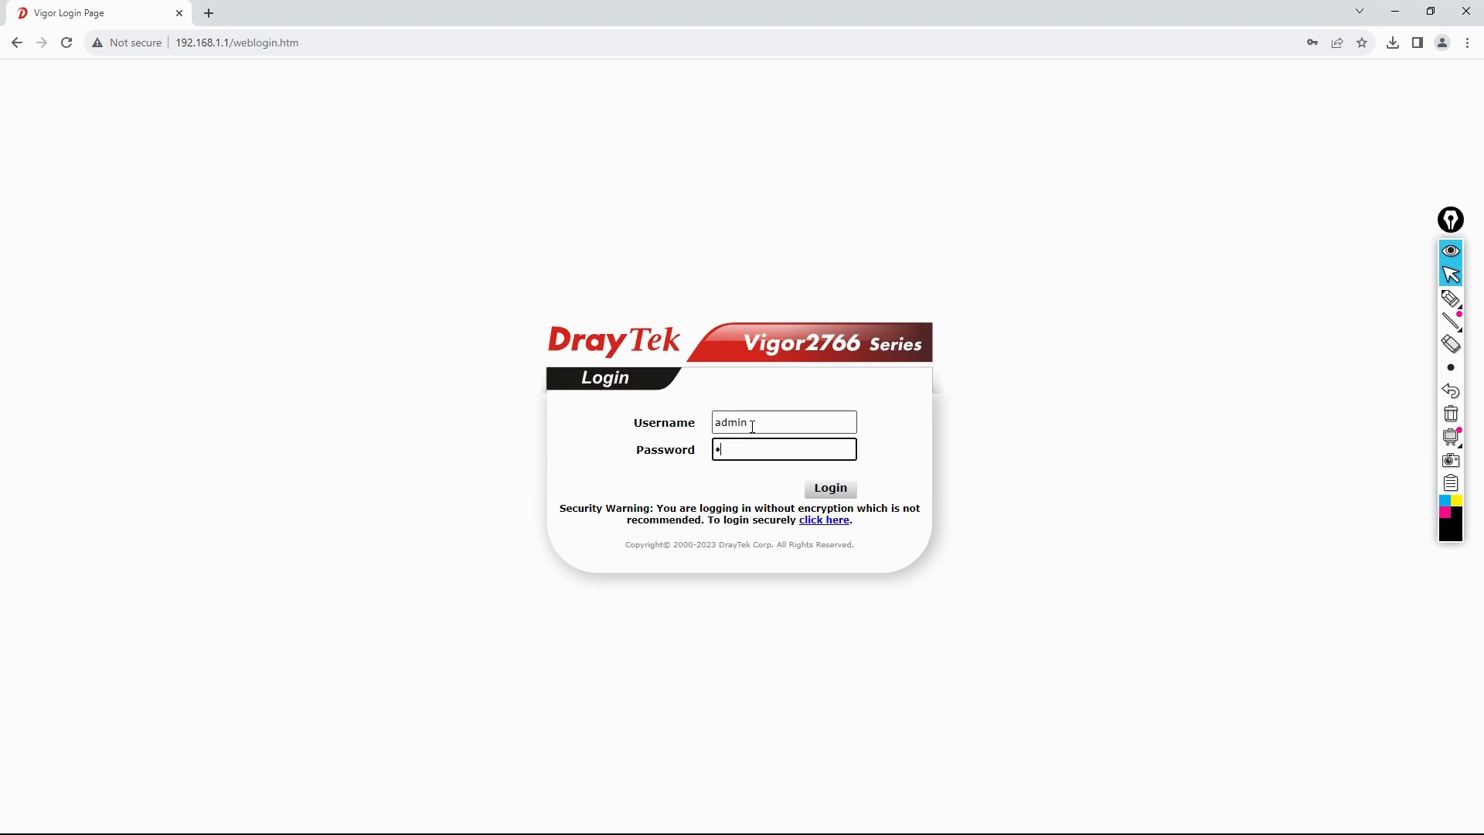
type("dmin")
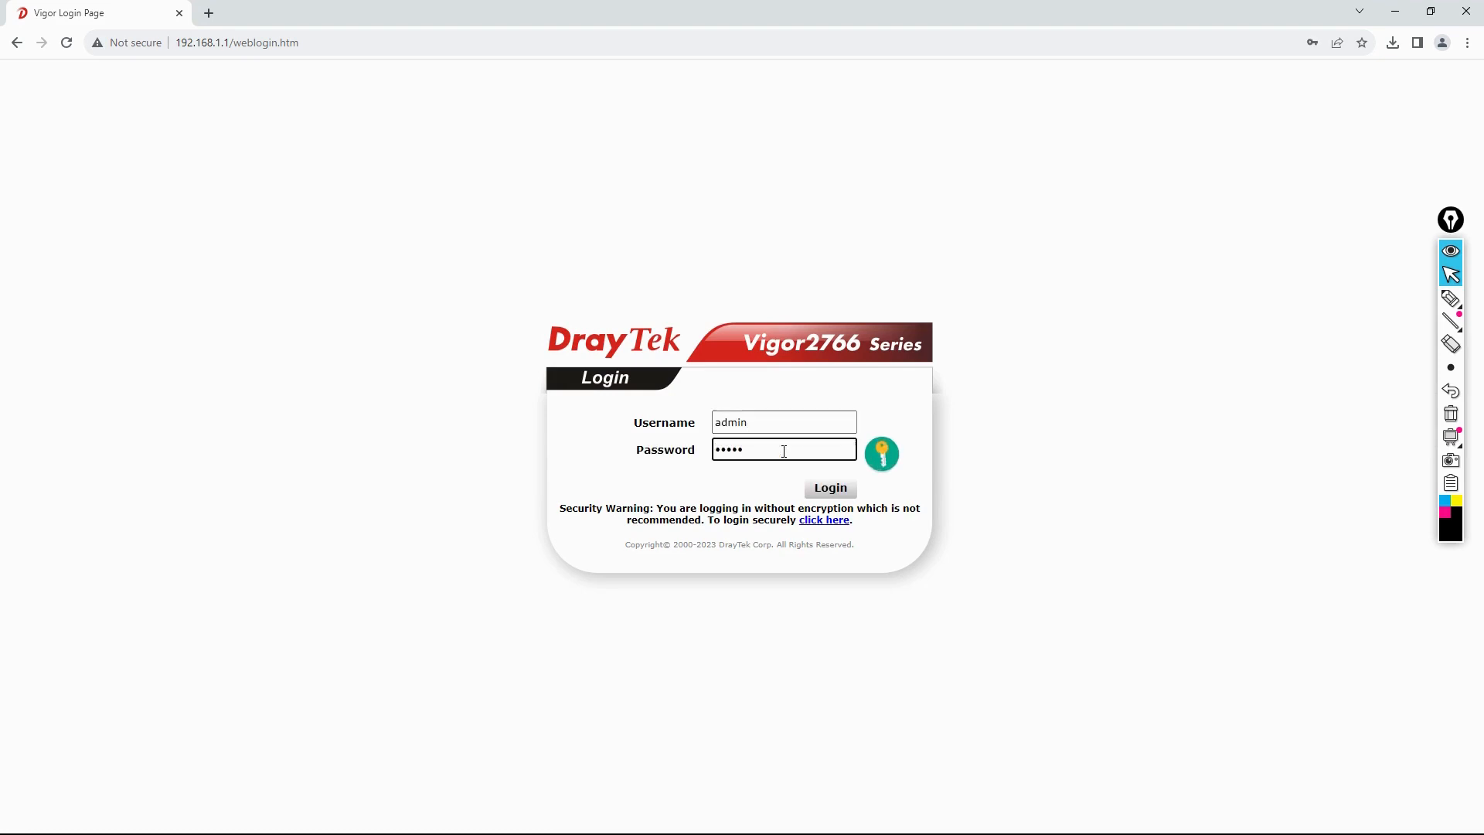
left_click(826, 493)
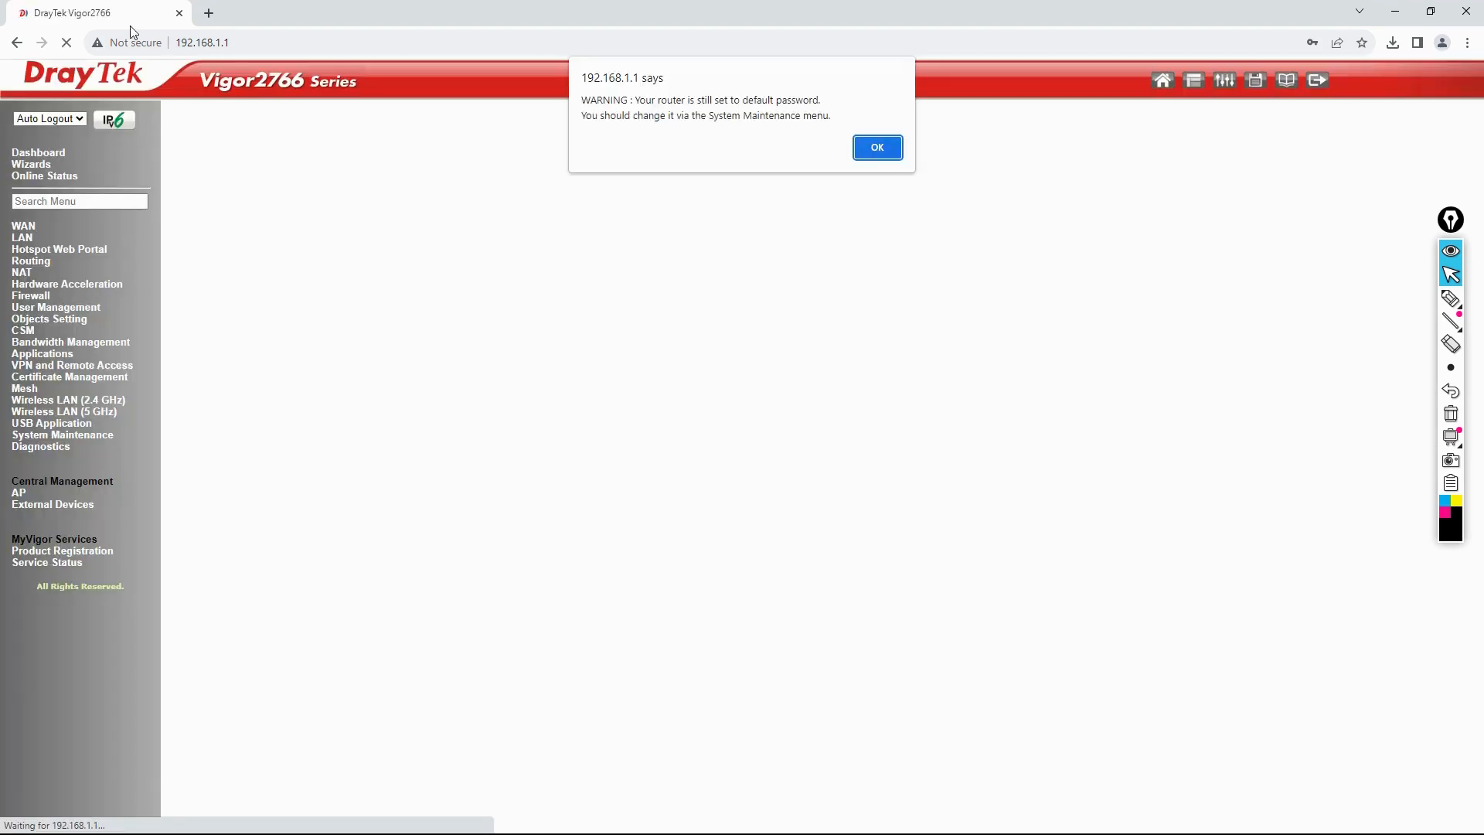
left_click(876, 147)
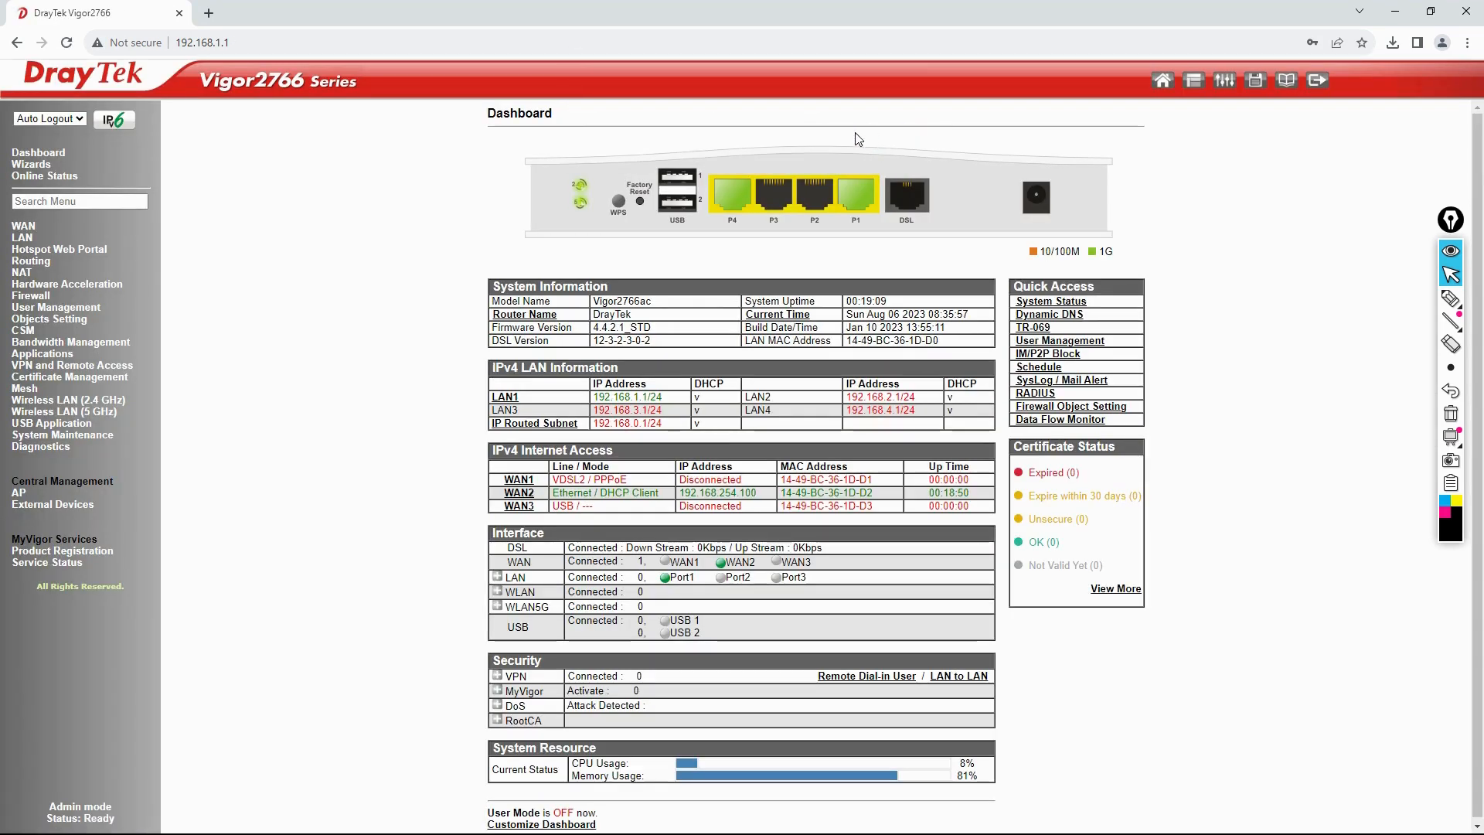
Step: Open LAN > General Setup and highlight that LAN 1 is enabled with IP 192.168.1.1
left_click(29, 239)
left_click(34, 251)
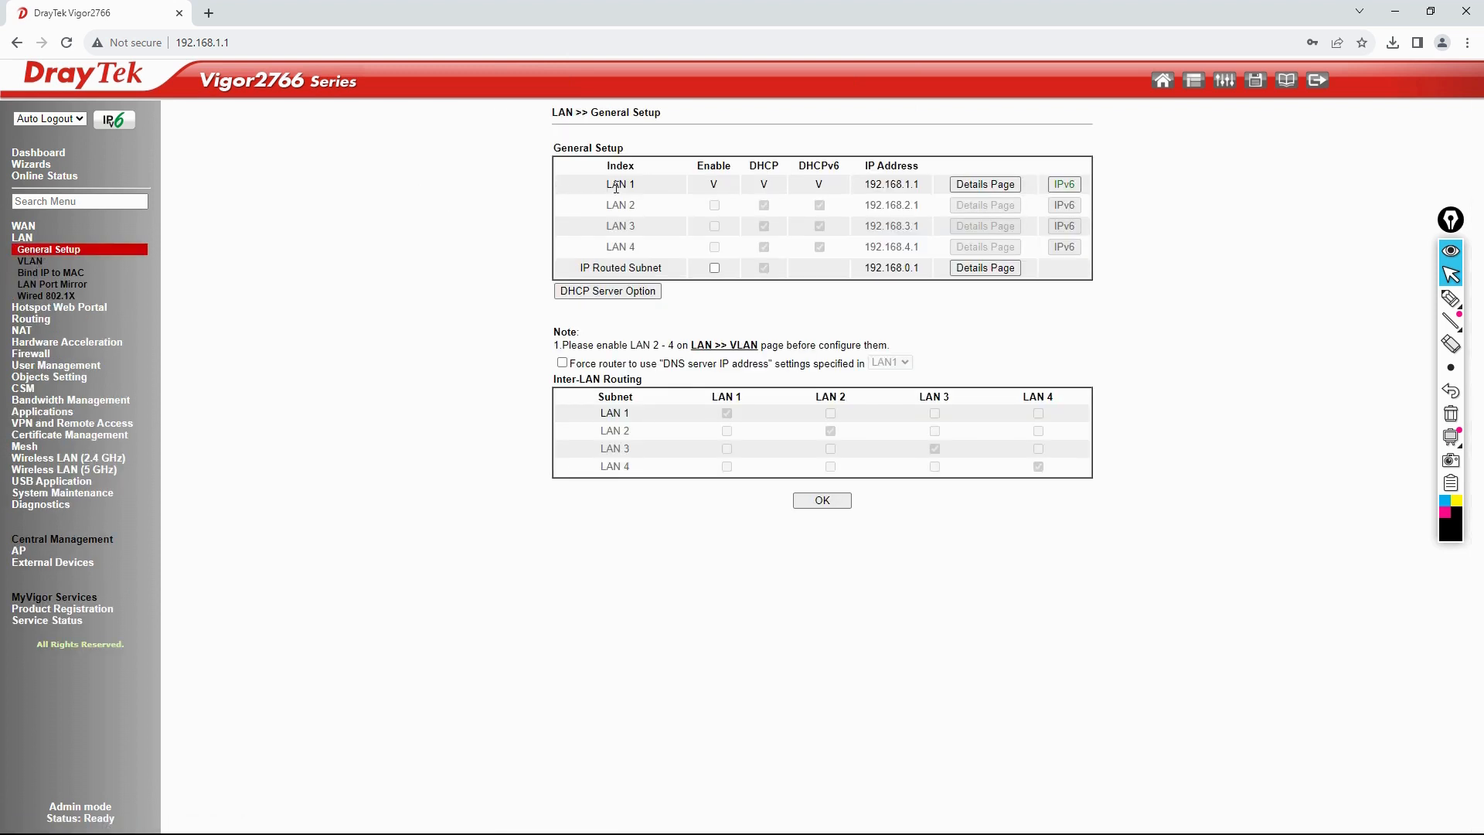
left_click_drag(610, 184, 635, 184)
left_click_drag(710, 185, 778, 189)
left_click_drag(876, 185, 936, 191)
Step: On LAN 1's details page, enter IP 192.168.10.1 and toggle the DHCP server off and back on
left_click(985, 185)
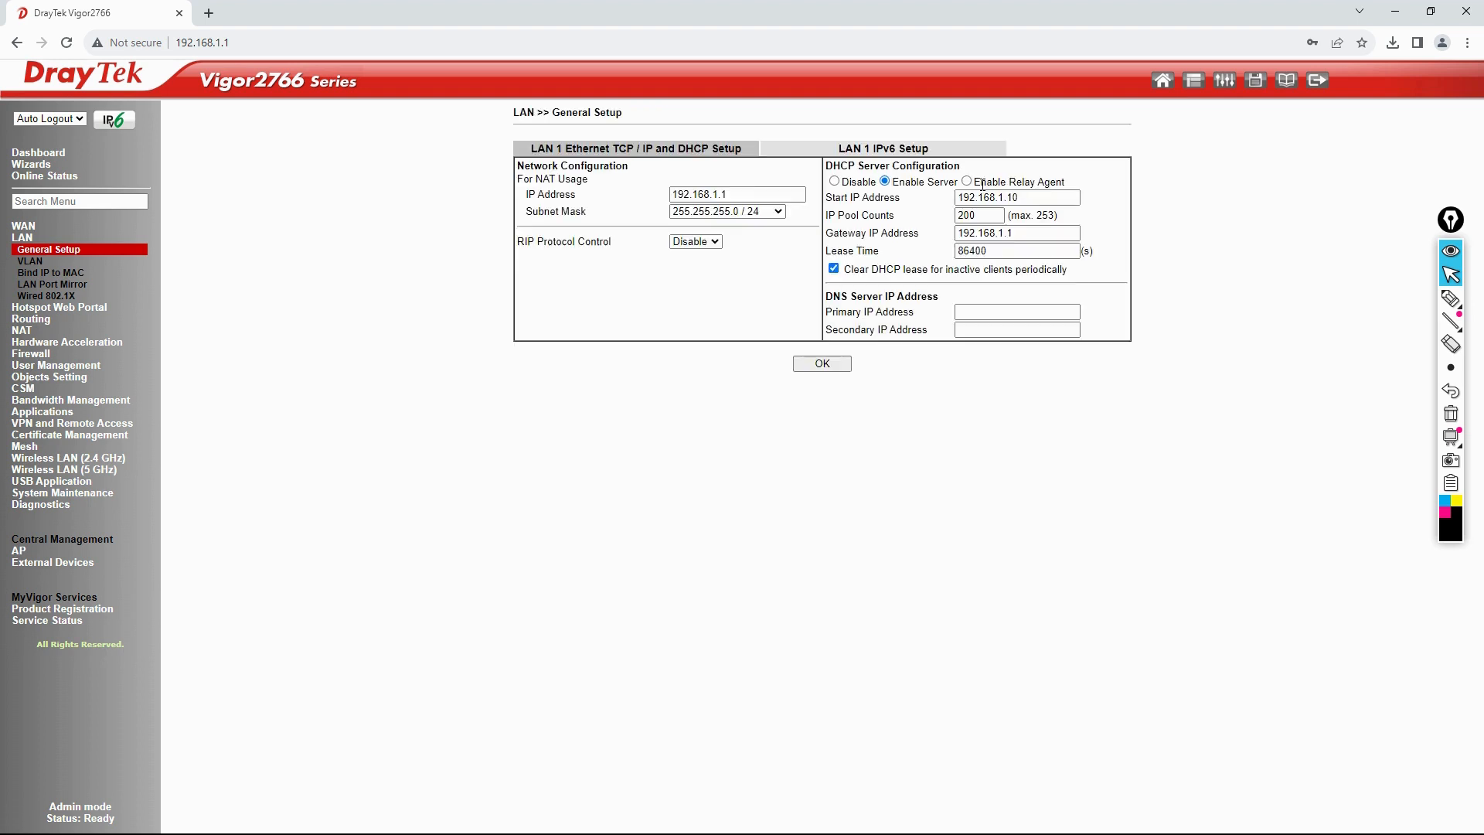
left_click(742, 194)
left_click(835, 182)
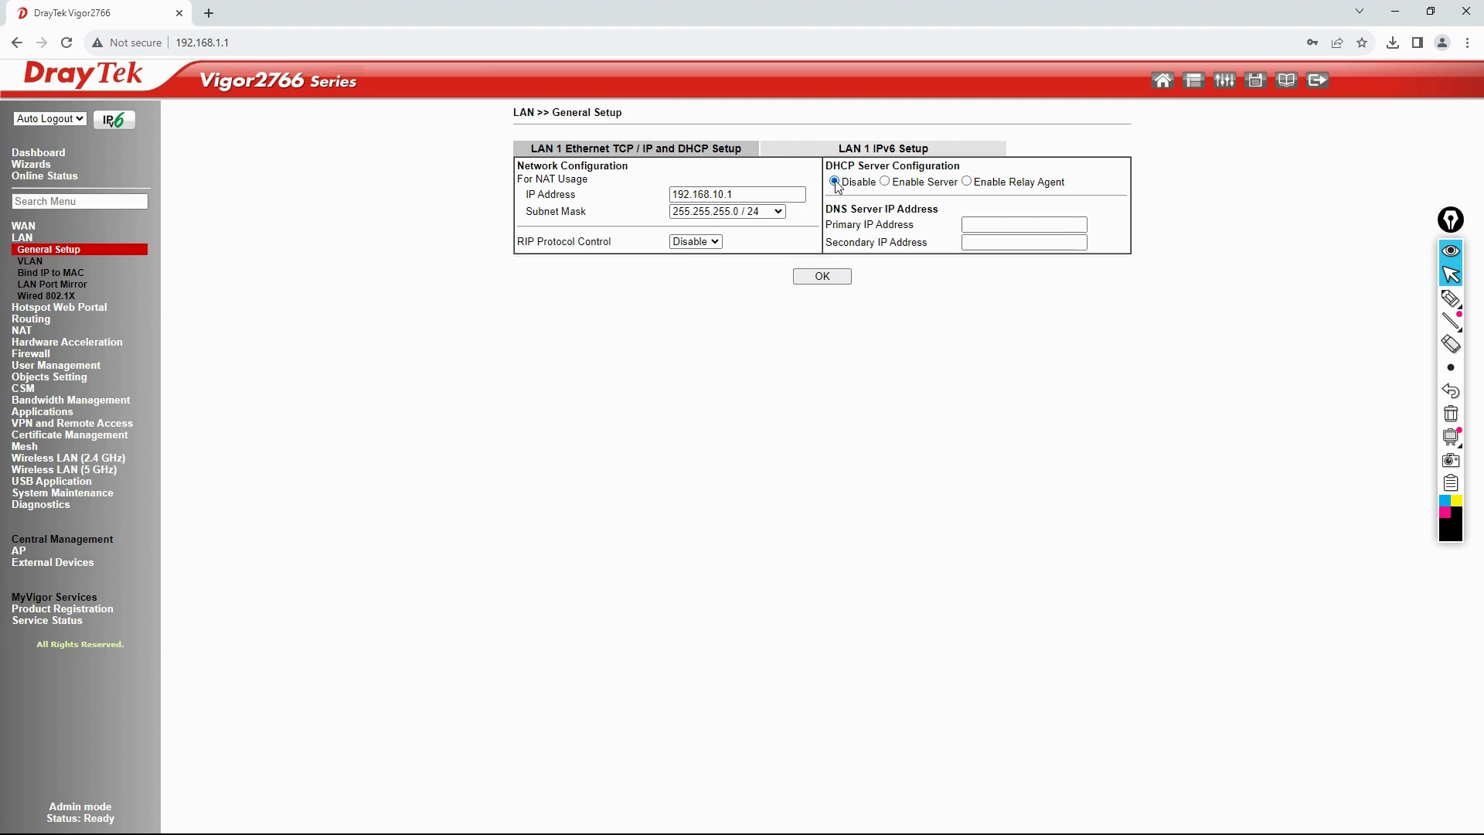
left_click(886, 182)
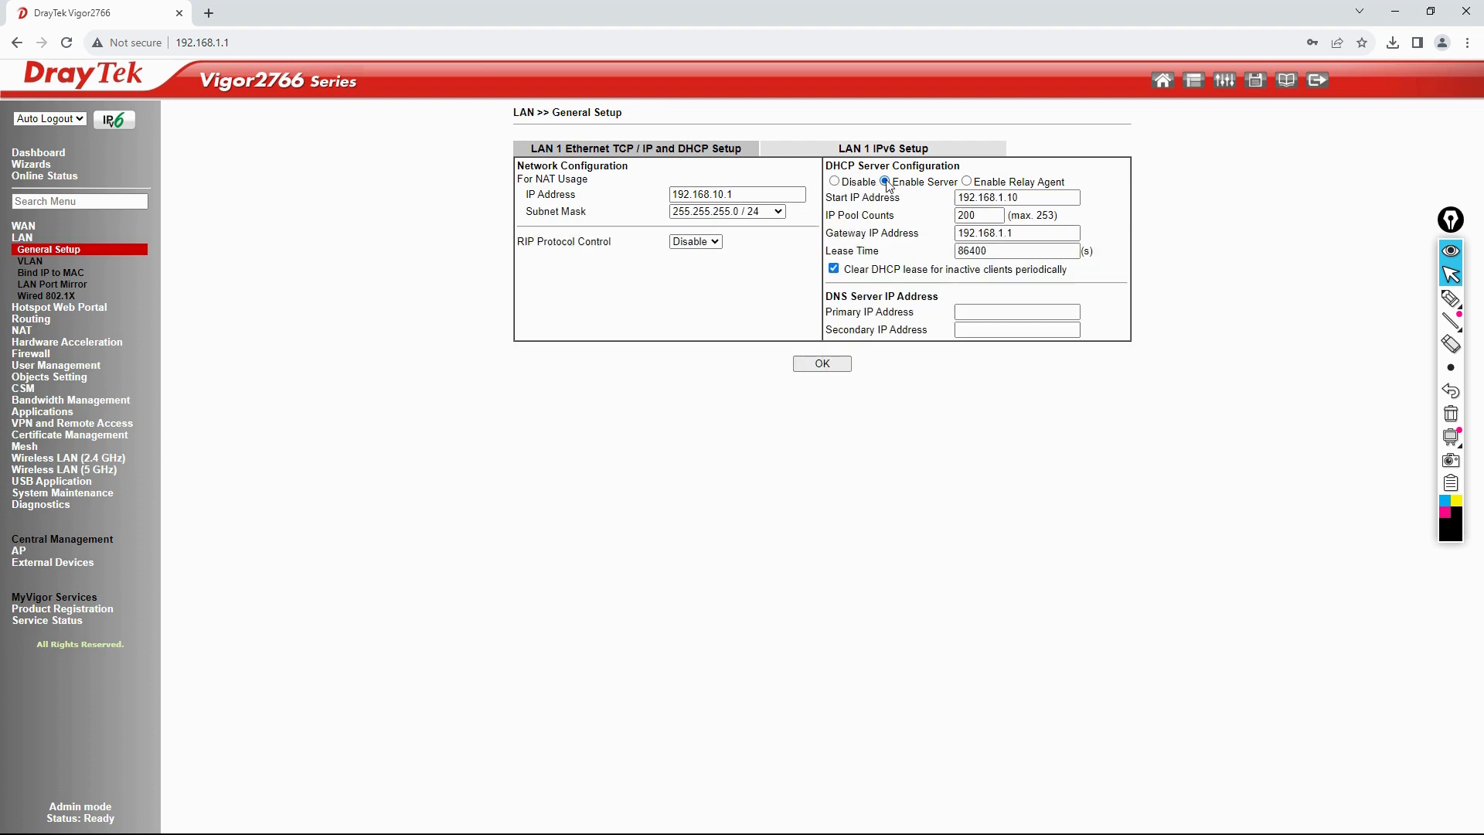
Step: Show the DHCP relay agent option, then re-enable the DHCP server and highlight start address 192.168.1.10
left_click(967, 182)
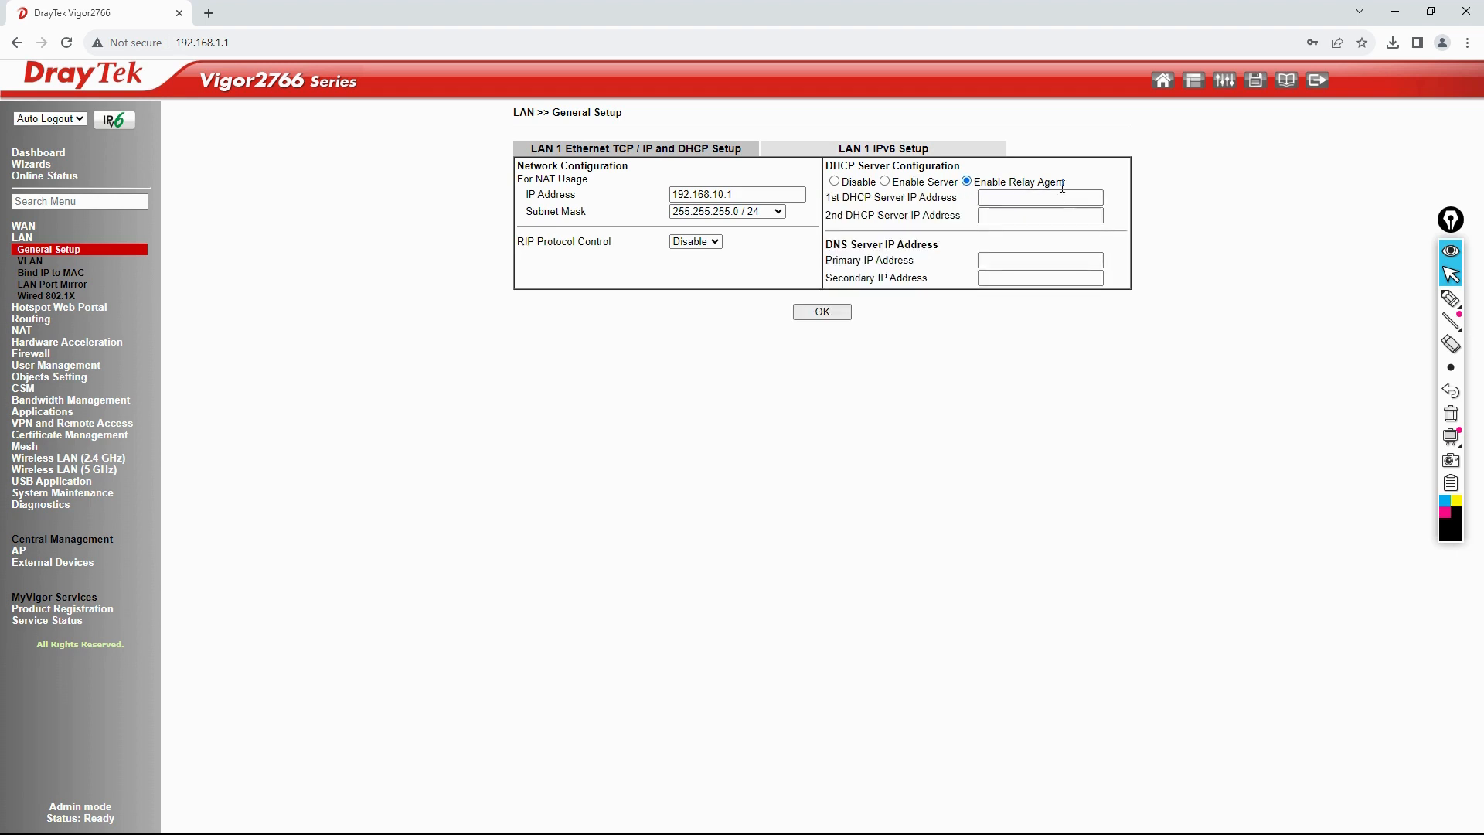
left_click(1036, 198)
left_click(1032, 215)
left_click(885, 182)
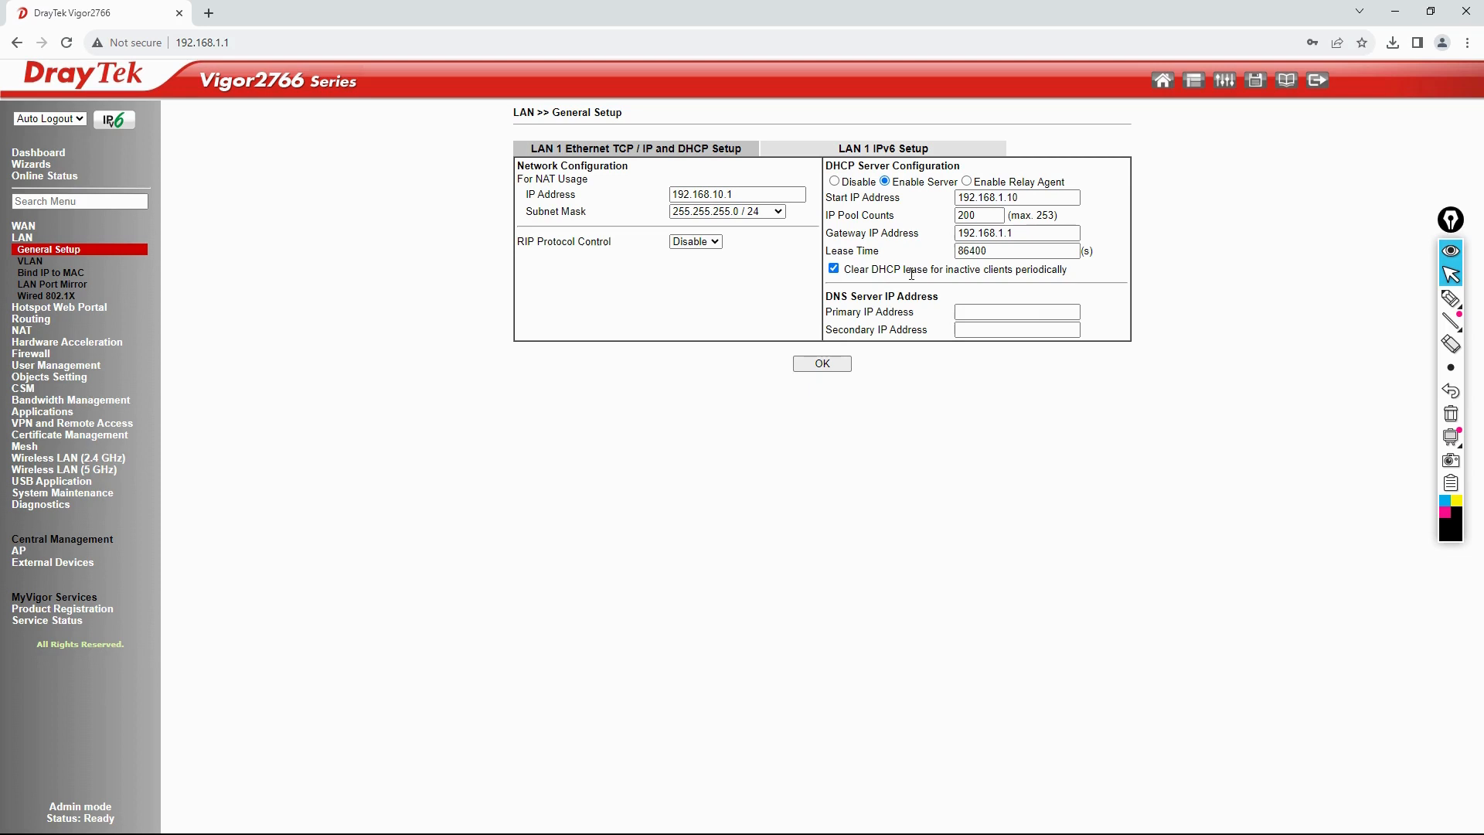
left_click_drag(1037, 198, 905, 186)
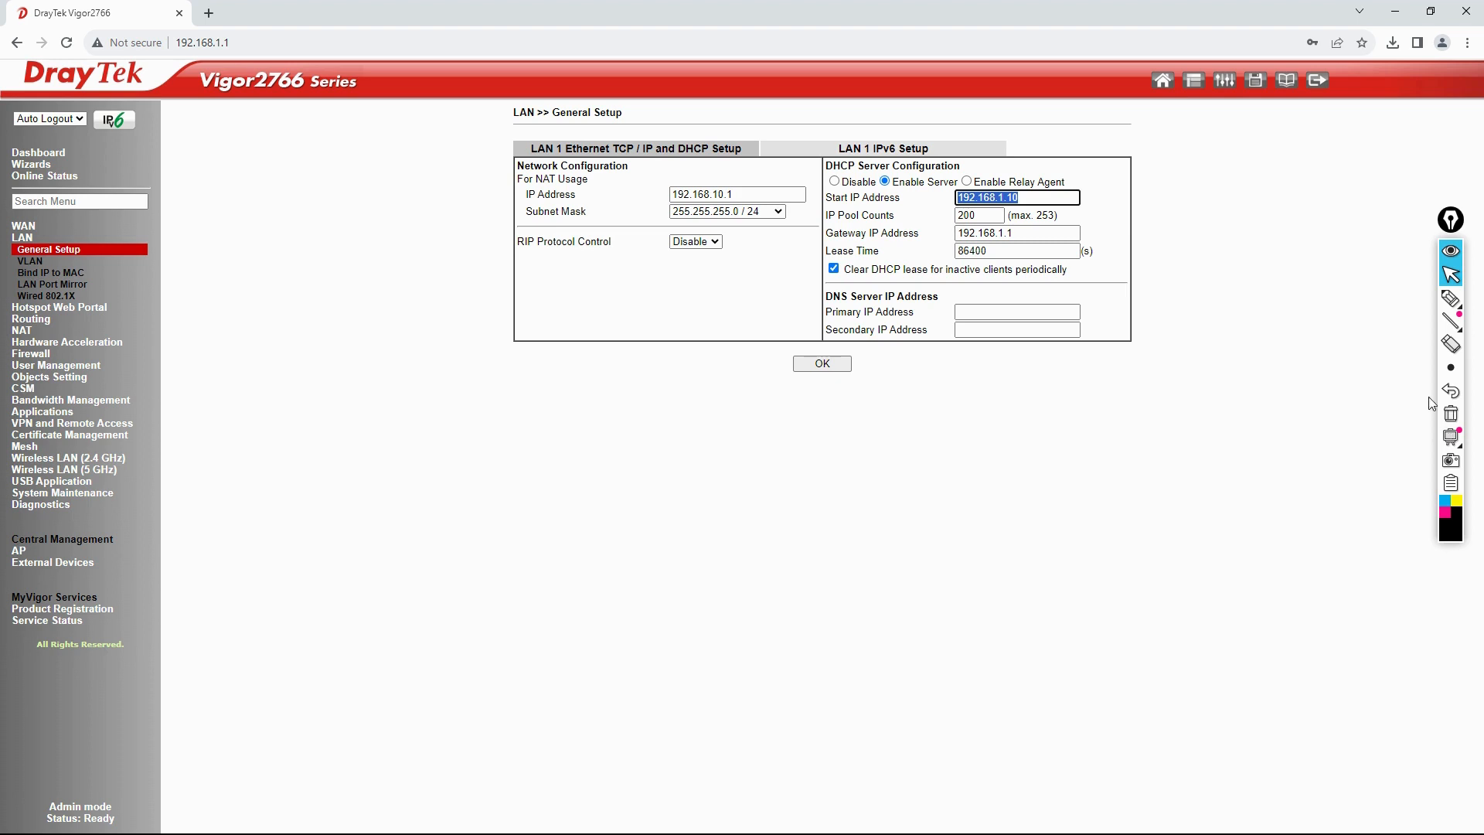
left_click(1451, 299)
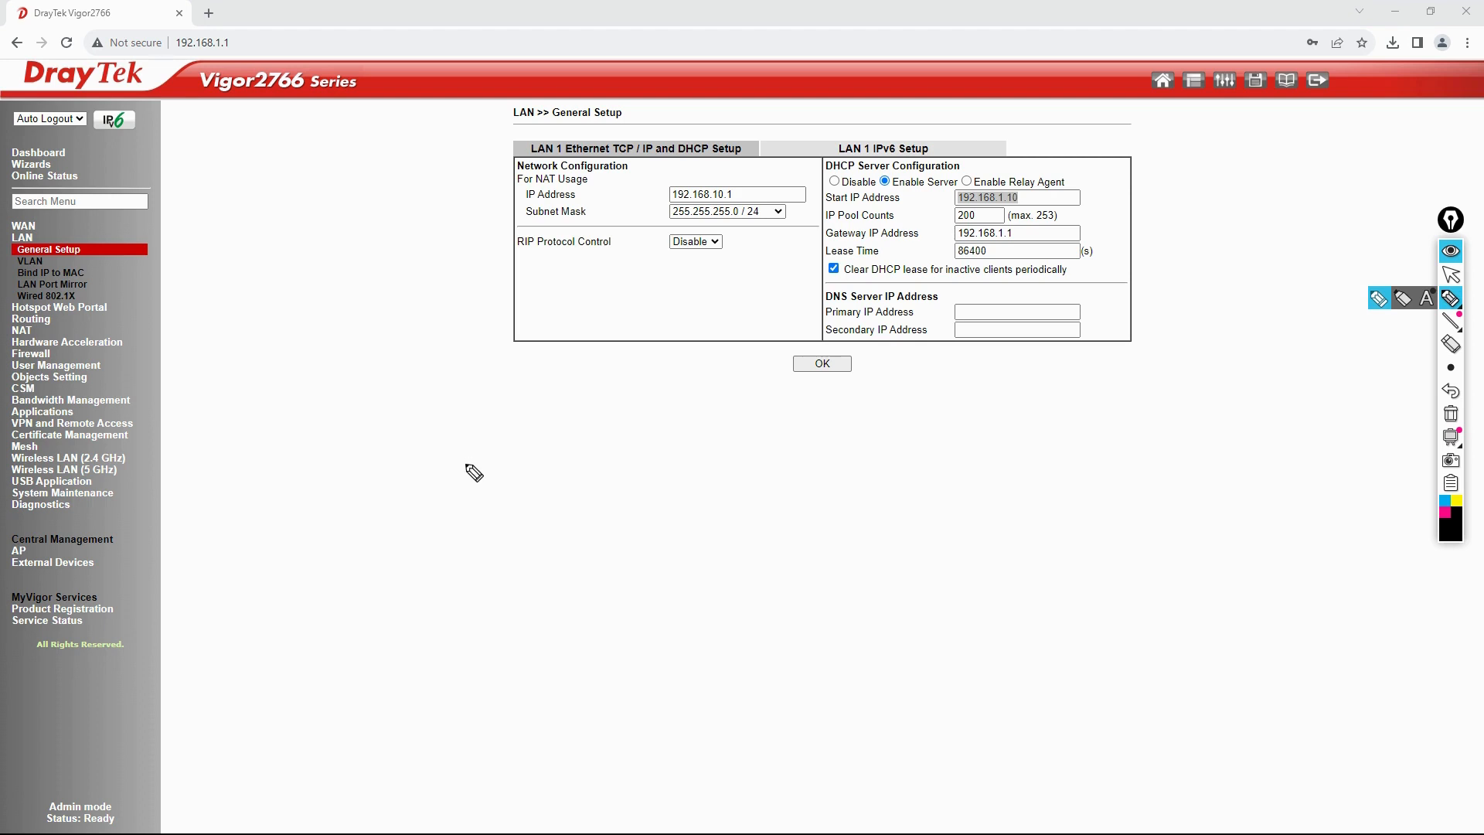
Step: Handwrite the network address 192.168.10.0/24 on screen and underline it
mouse_move(458, 451)
left_mouse_down()
mouse_move(463, 468)
mouse_move(593, 430)
left_mouse_up()
left_click_drag(596, 420, 600, 432)
left_click_drag(474, 479, 567, 448)
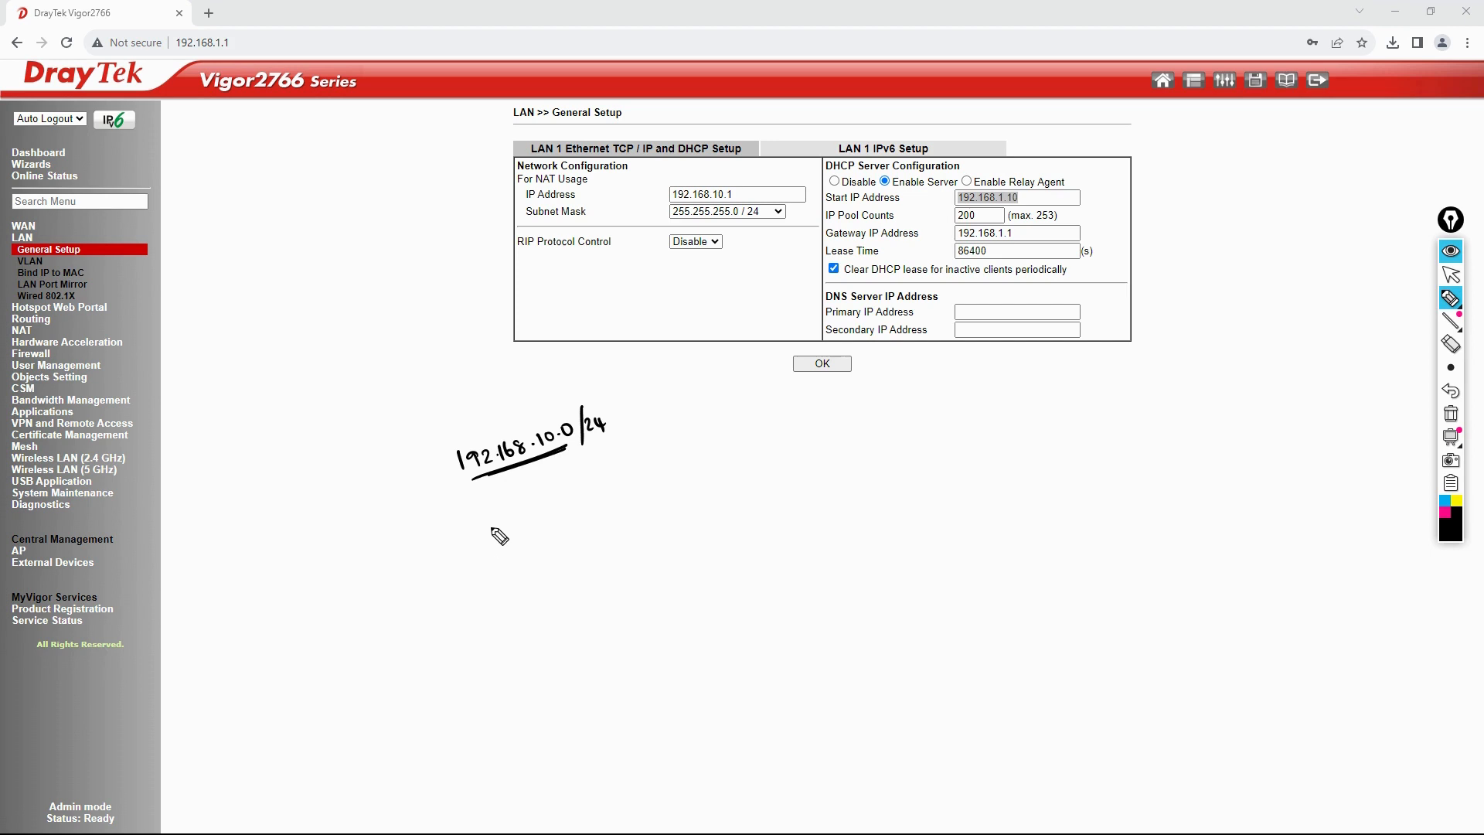
Step: Mark 192.168.10.1–192.168.10.20 as the Reserved Range and write the pool 192.168.10.21–192.168.10.254
left_click_drag(500, 536, 752, 433)
left_click_drag(475, 516, 492, 552)
left_click_drag(763, 405, 770, 429)
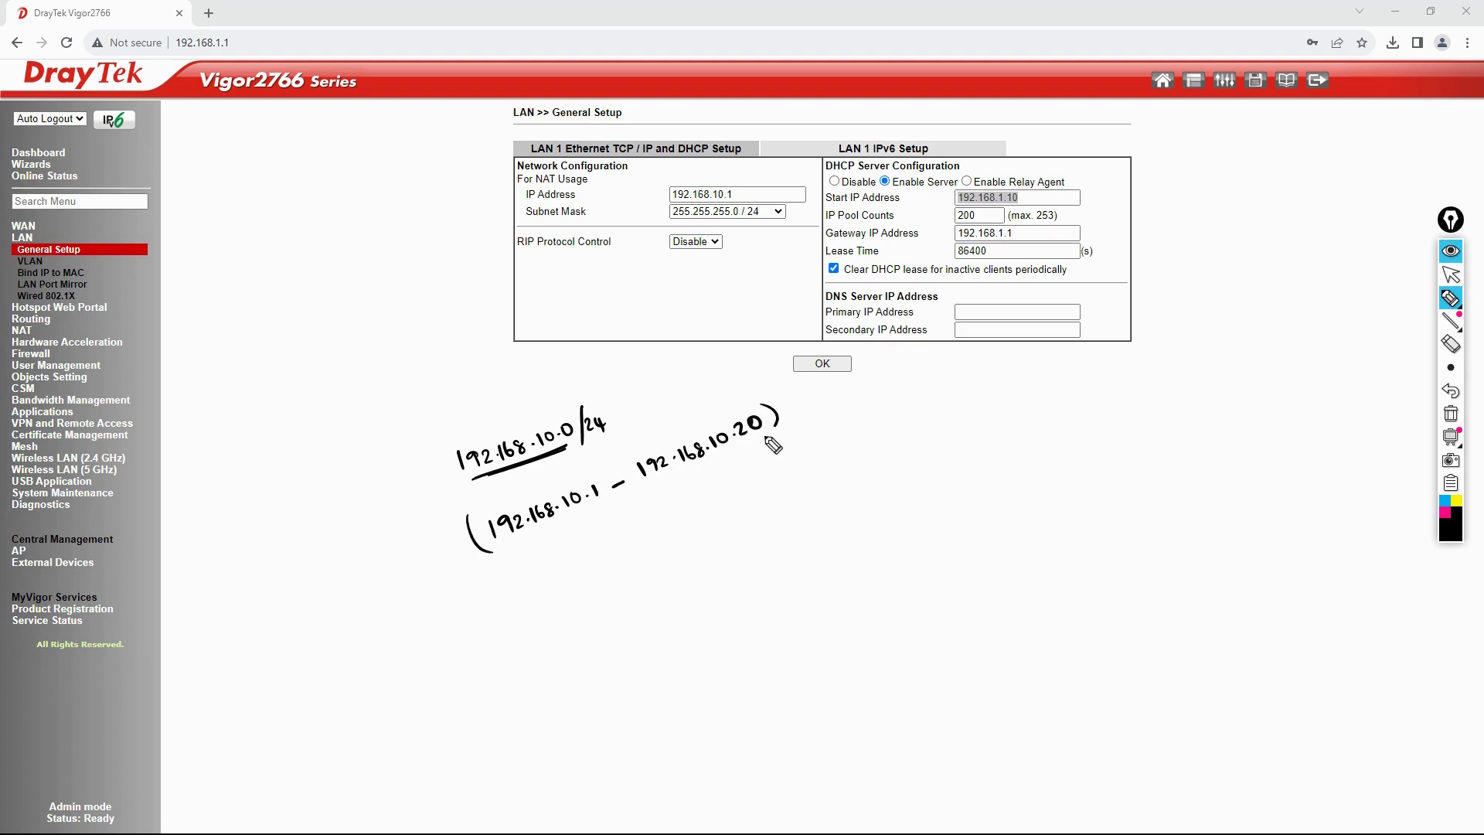
mouse_move(573, 524)
left_mouse_down()
mouse_move(586, 543)
mouse_move(630, 533)
mouse_move(658, 518)
mouse_move(652, 504)
left_mouse_up()
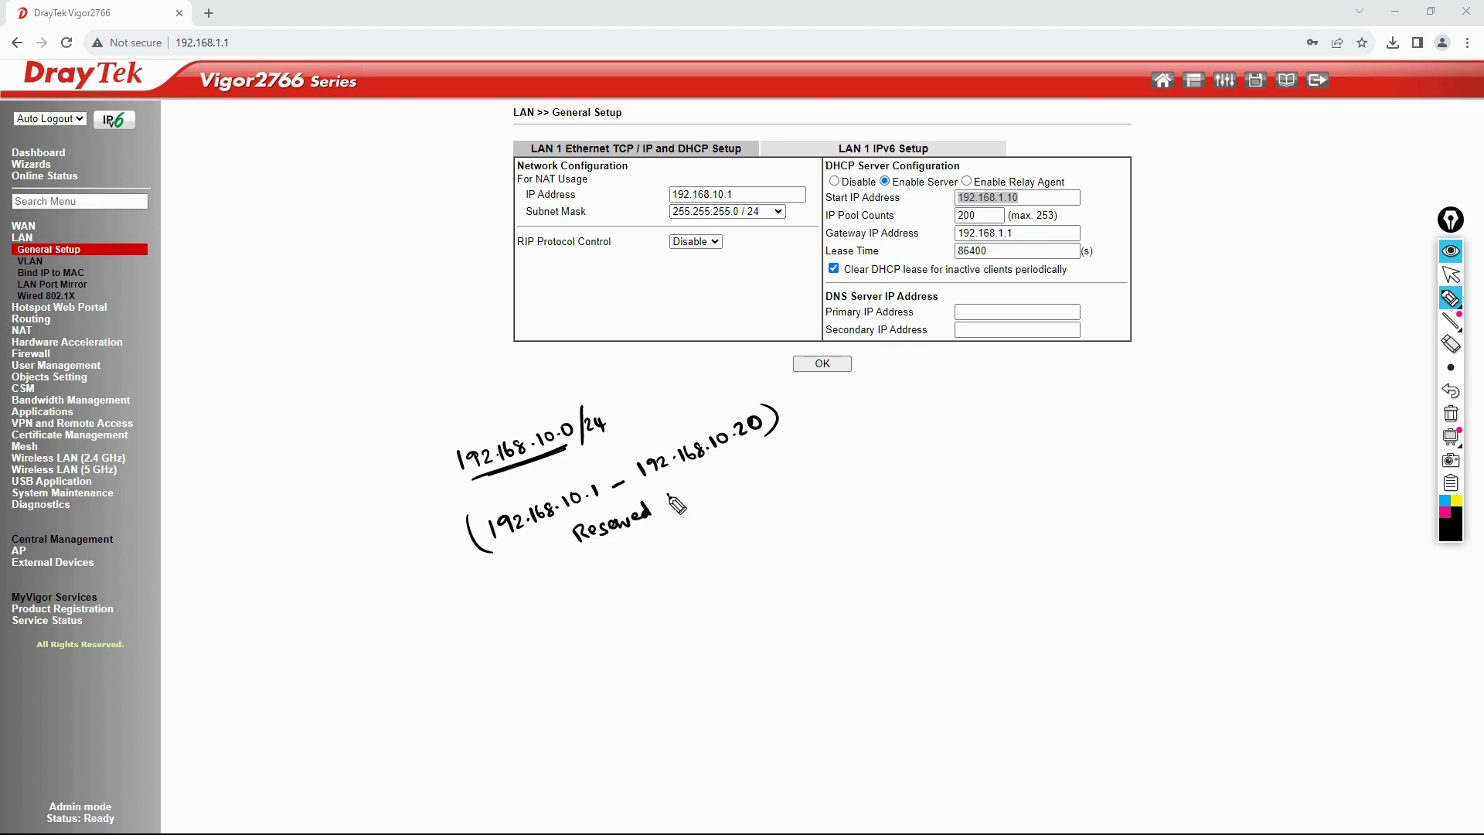
mouse_move(668, 488)
left_mouse_down()
mouse_move(698, 506)
mouse_move(720, 474)
left_mouse_up()
mouse_move(548, 609)
left_mouse_down()
mouse_move(671, 576)
mouse_move(723, 543)
mouse_move(714, 533)
mouse_move(839, 473)
left_mouse_up()
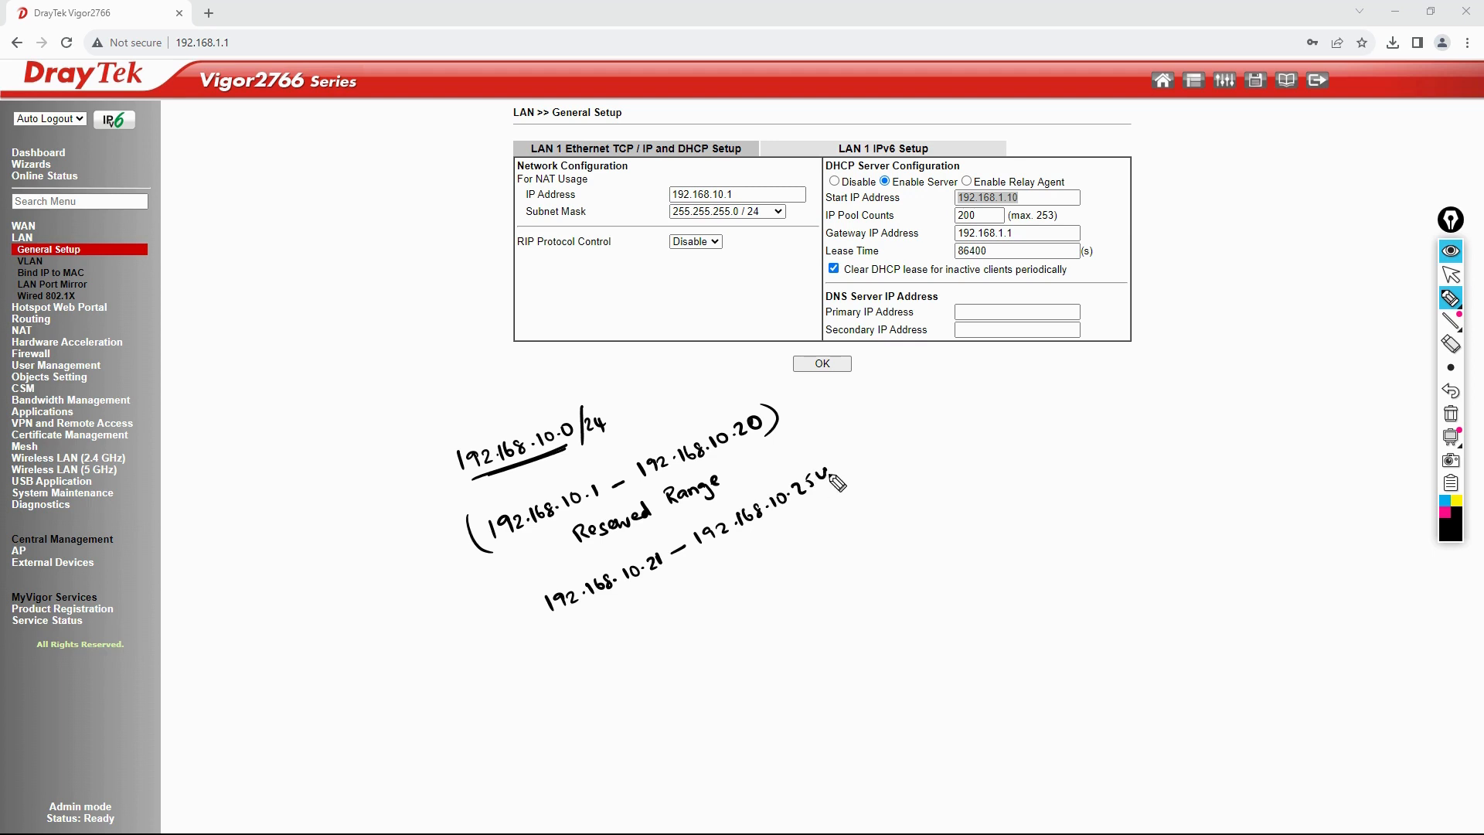
left_click_drag(546, 587, 558, 623)
Step: Bracket the pool range and label it 'DHCP Pool' with an arrow and underline
mouse_move(836, 450)
left_mouse_down()
mouse_move(833, 481)
mouse_move(876, 447)
left_mouse_up()
mouse_move(864, 457)
left_mouse_down()
mouse_move(934, 433)
mouse_move(1005, 375)
left_mouse_up()
left_click_drag(946, 434, 992, 411)
left_click_drag(937, 443, 995, 419)
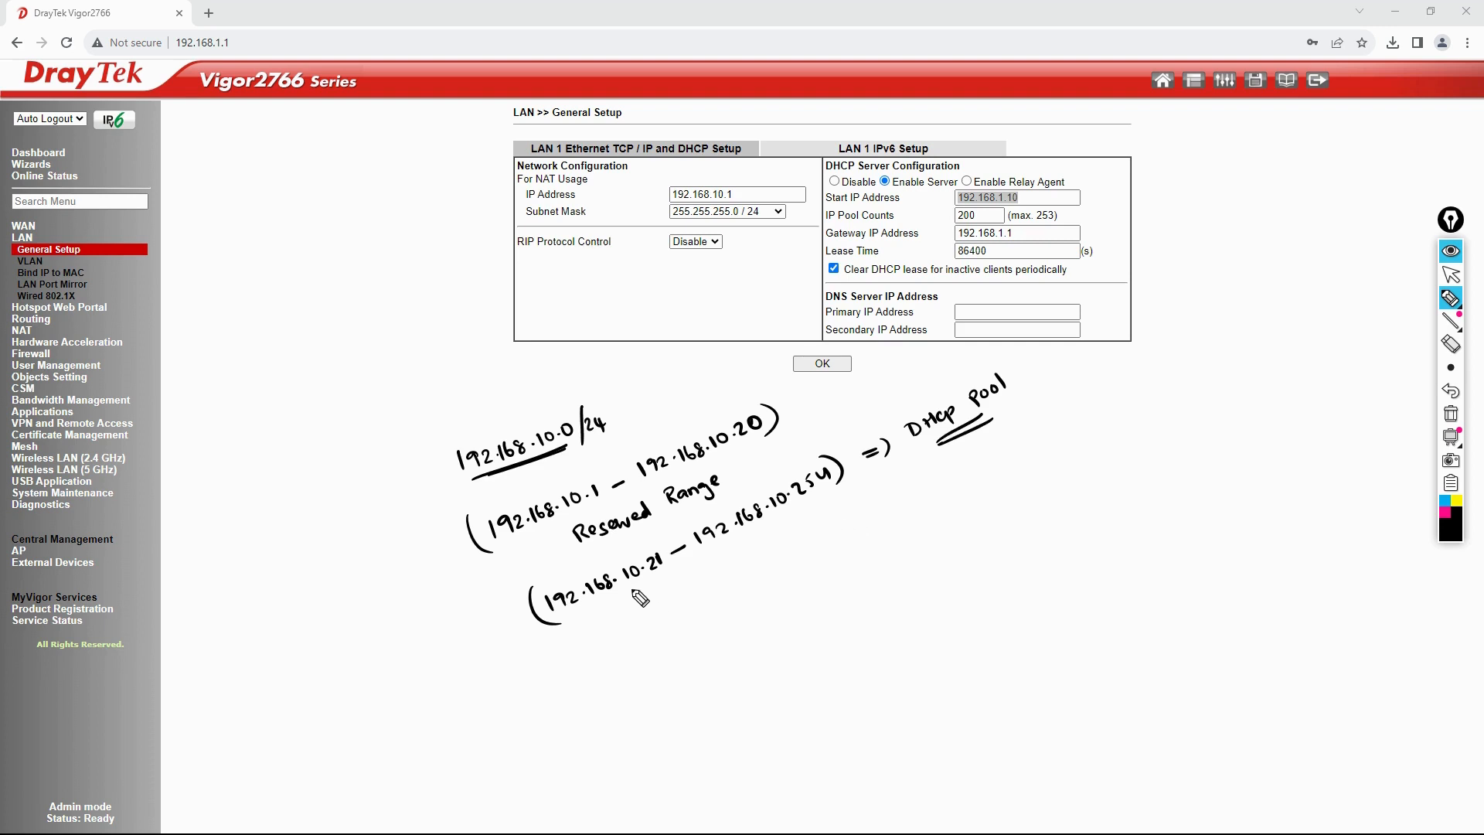
Step: List example leases .21, .22 and .23, then erase the notes and underline the start address setting
mouse_move(630, 589)
left_mouse_down()
mouse_move(666, 577)
mouse_move(681, 606)
left_mouse_up()
left_click(657, 605)
left_click(666, 630)
mouse_move(676, 621)
left_mouse_down()
mouse_move(698, 629)
mouse_move(712, 677)
mouse_move(812, 661)
mouse_move(829, 595)
mouse_move(810, 506)
mouse_move(817, 517)
mouse_move(829, 488)
left_mouse_up()
left_click(678, 651)
left_click(694, 675)
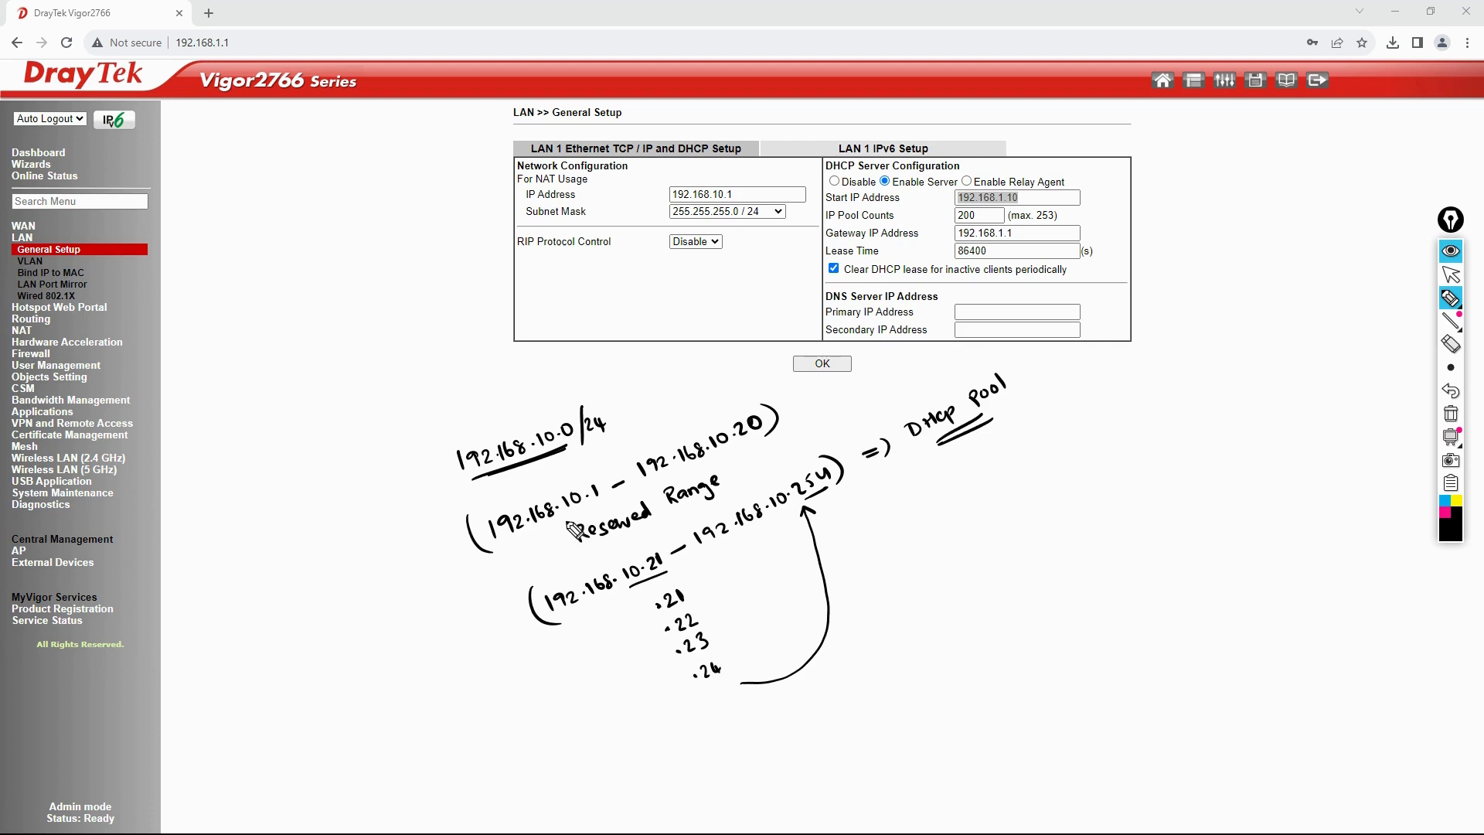
left_click(1450, 416)
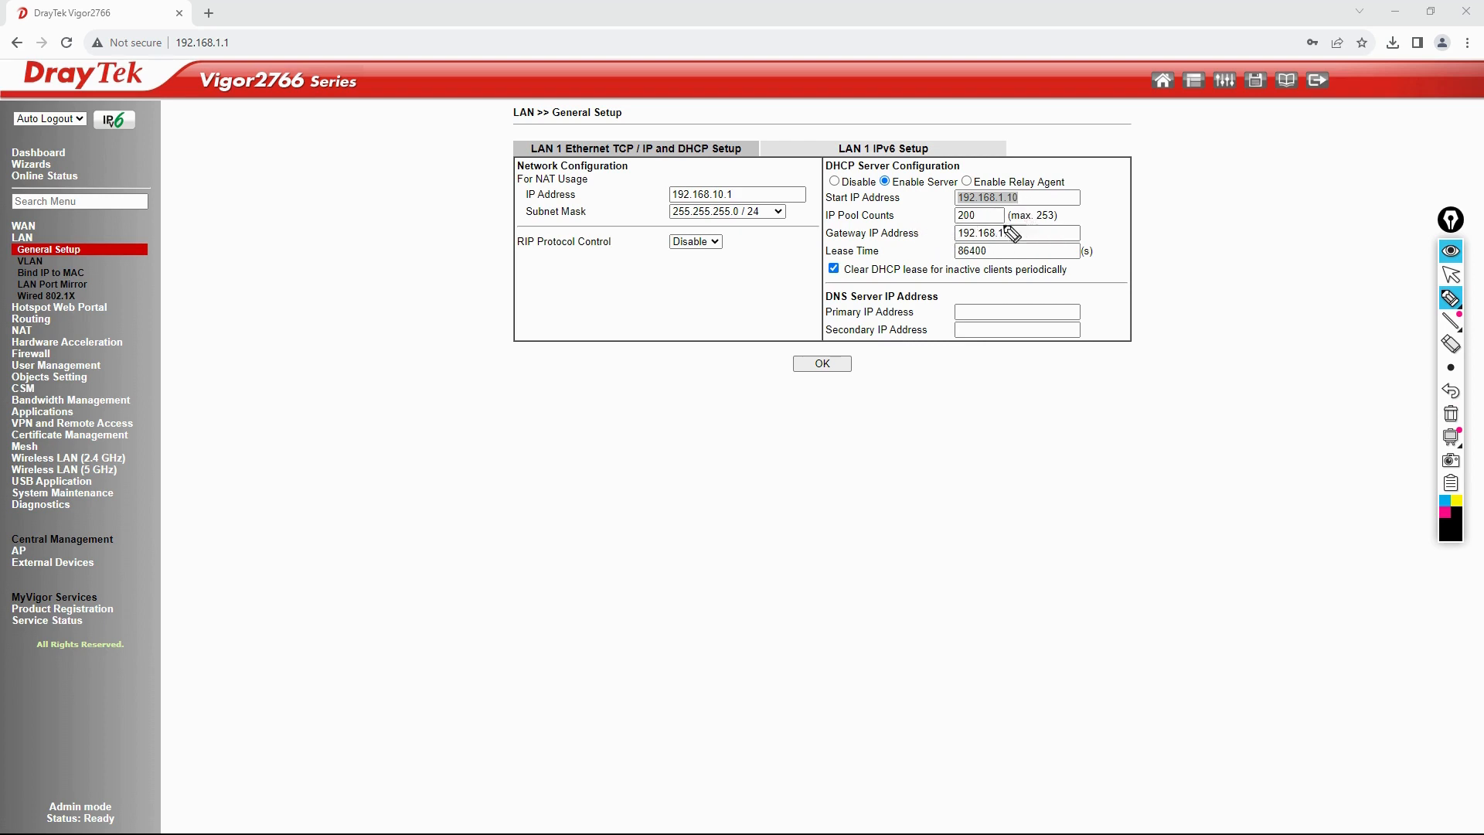
left_click_drag(822, 205, 859, 205)
Step: Set the DHCP start address to 192.168.10.21 with a pool count of 100
left_click(1456, 274)
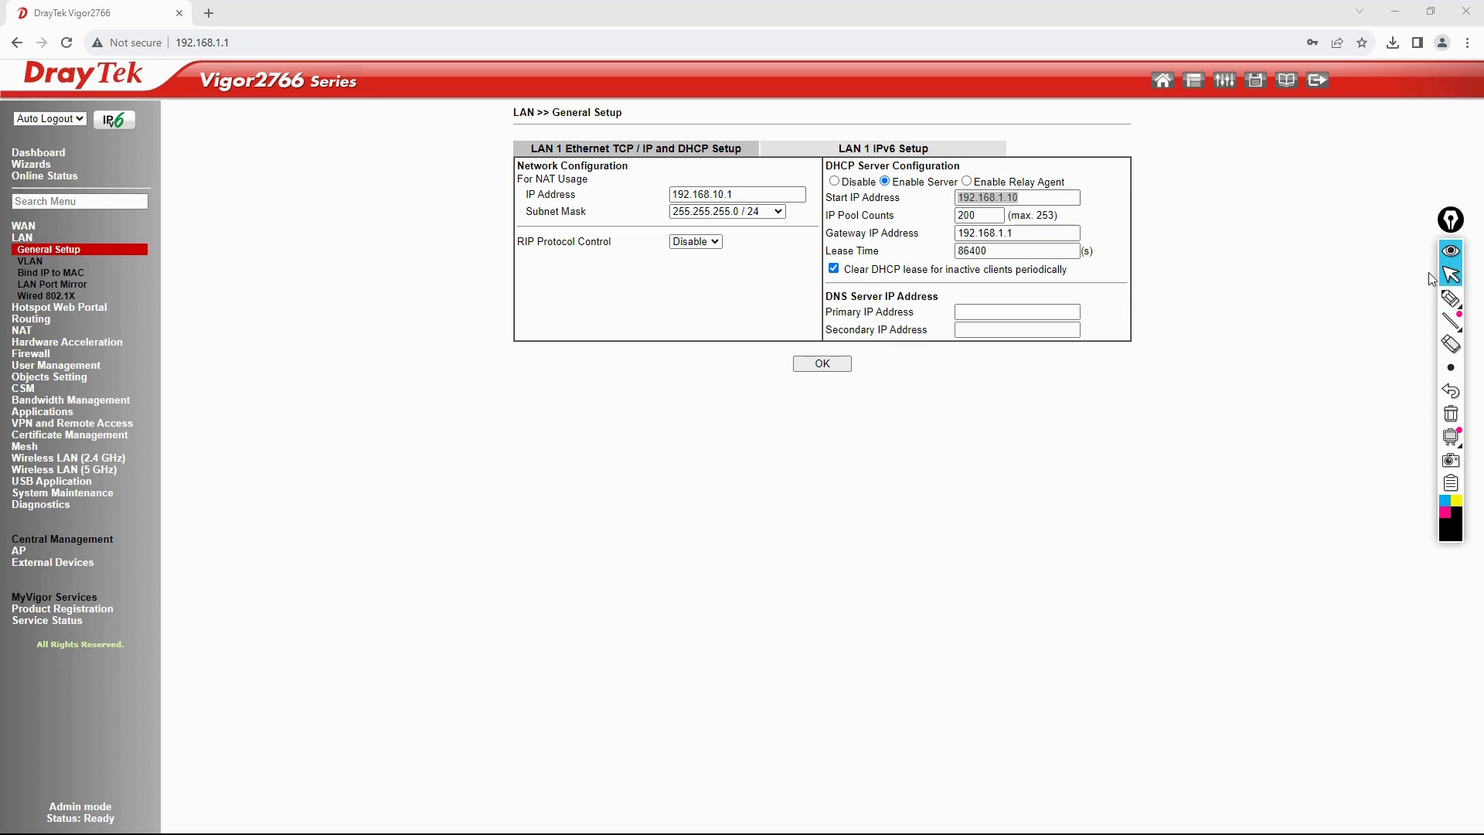
left_click(1031, 197)
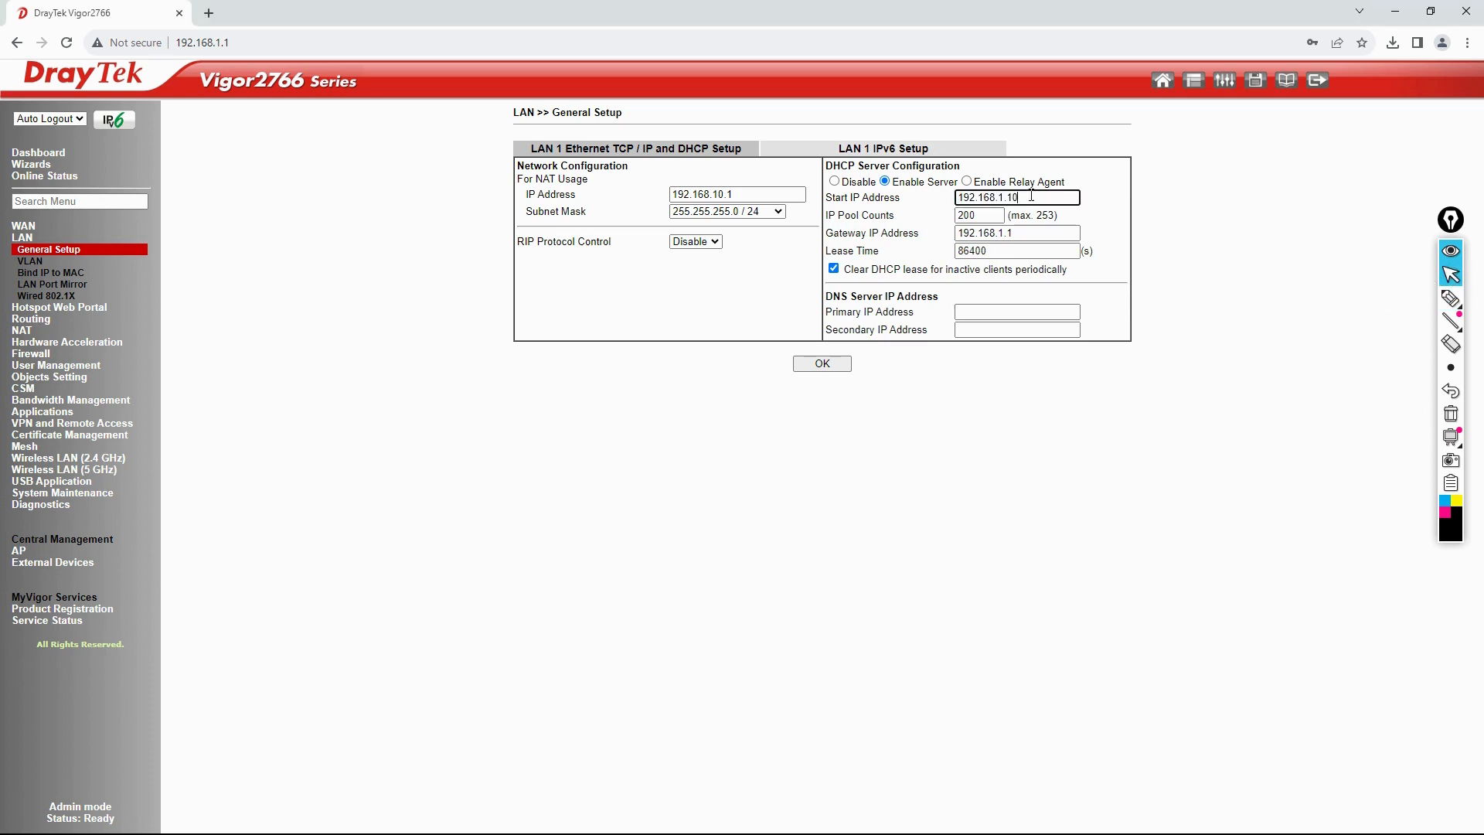
key("BackSpace")
key("BackSpace")
key("BackSpace")
type("10.21")
double_click(980, 216)
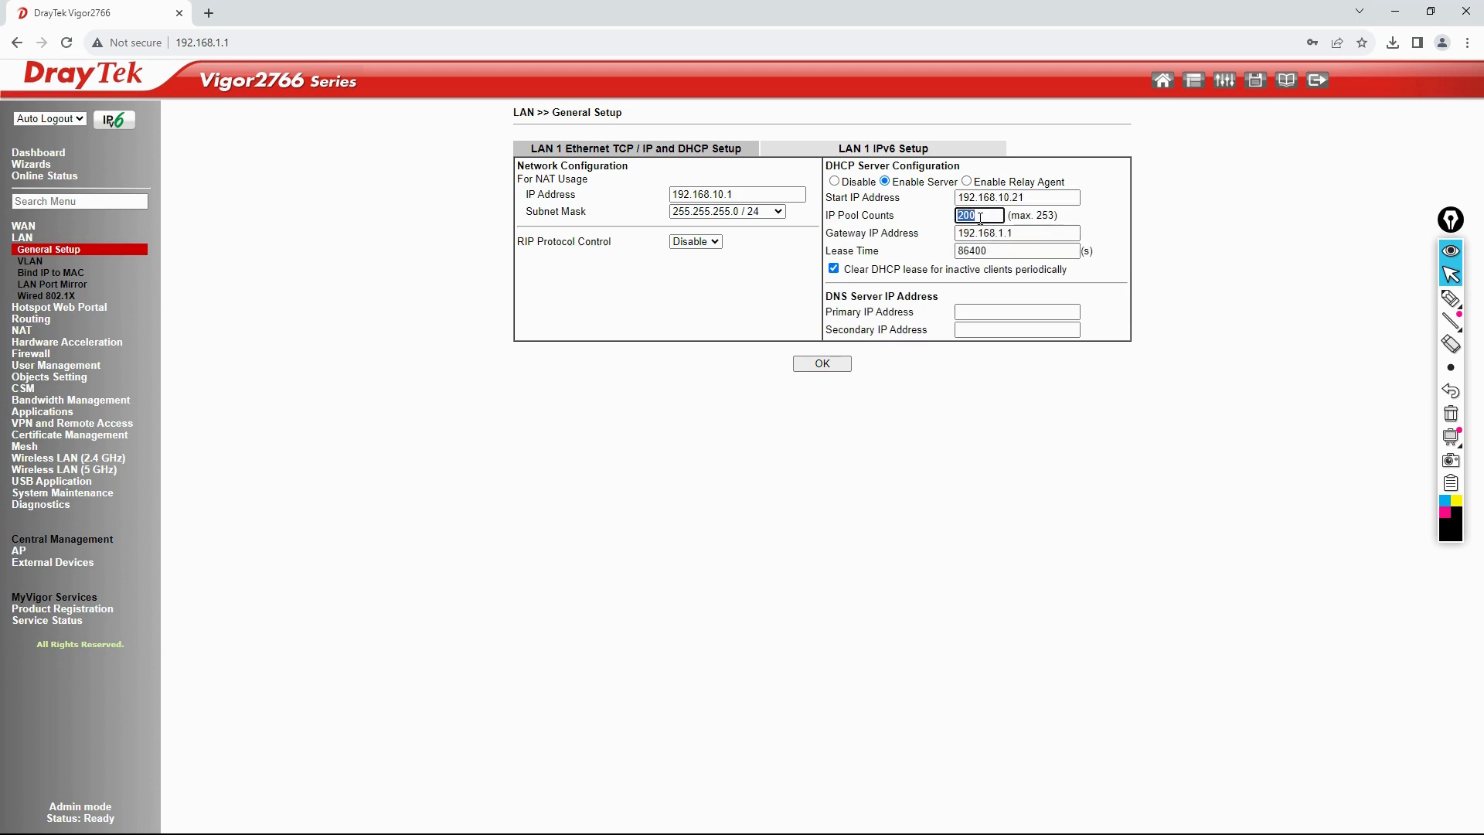
type("100")
Step: Change the DHCP gateway to 192.168.10.1 and point out the lease time and clear-inactive-leases options
double_click(1028, 230)
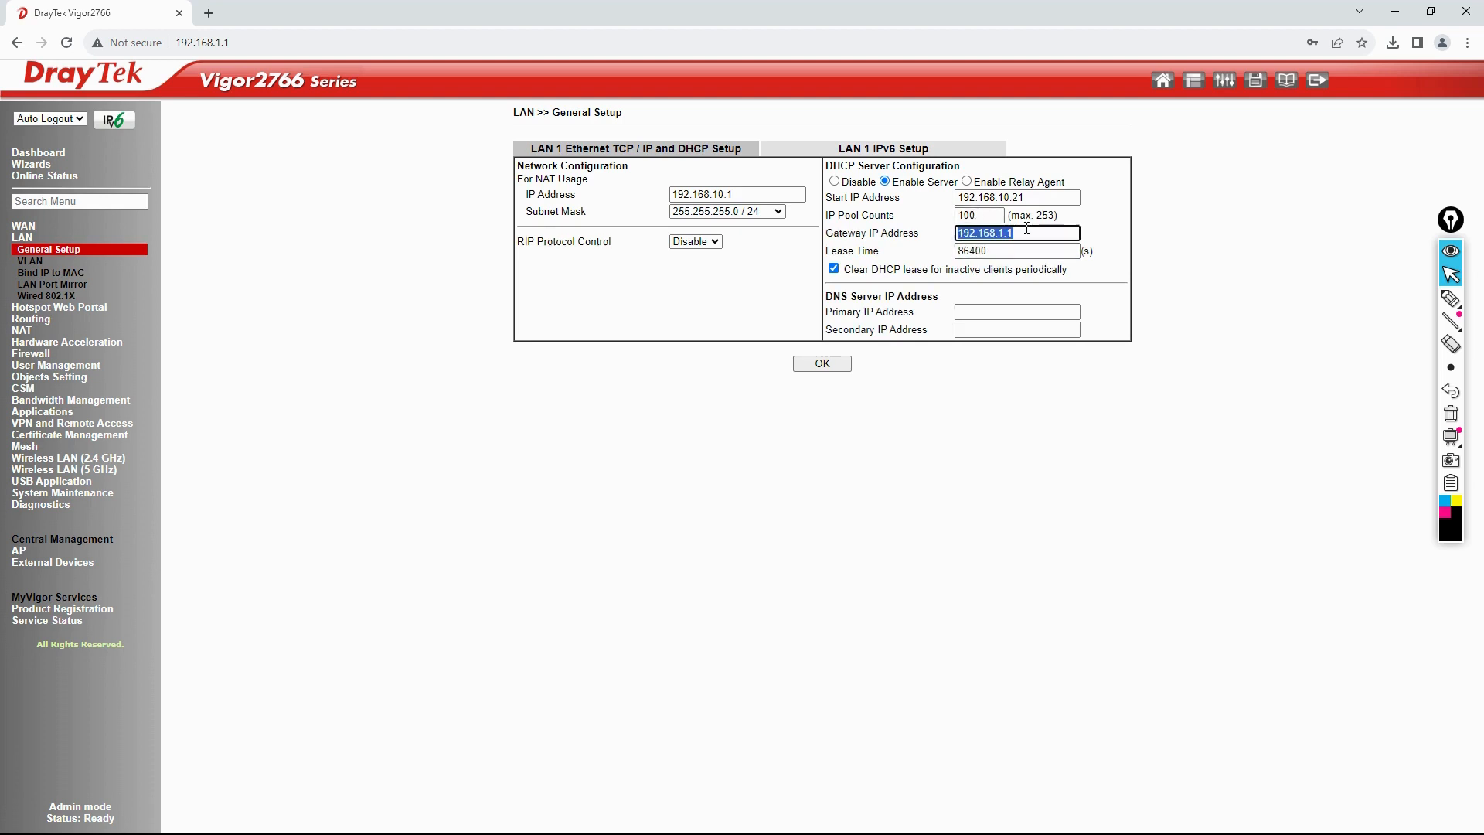
type("192.168.10")
double_click(1002, 250)
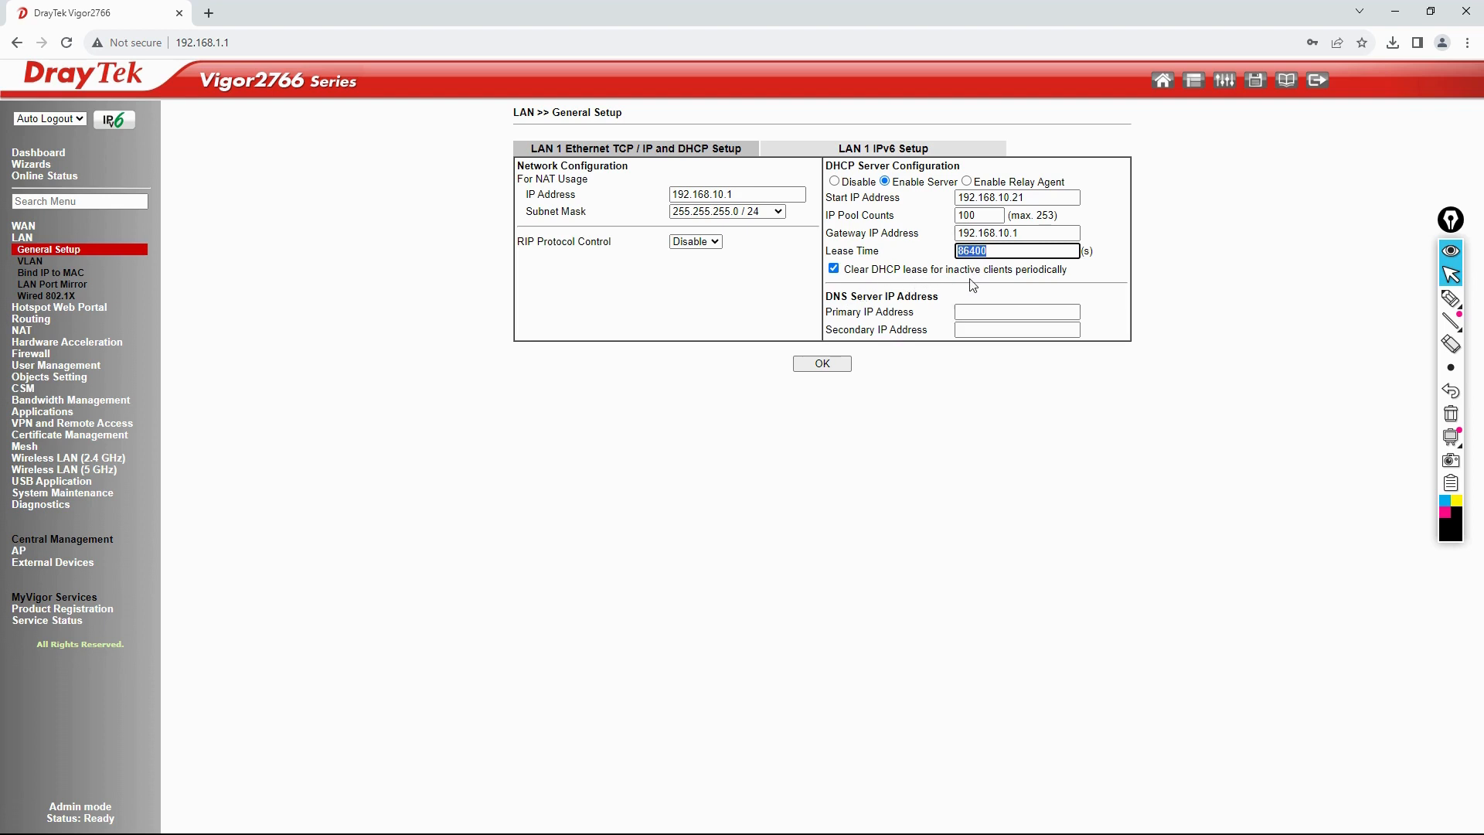
left_click_drag(1068, 269, 852, 272)
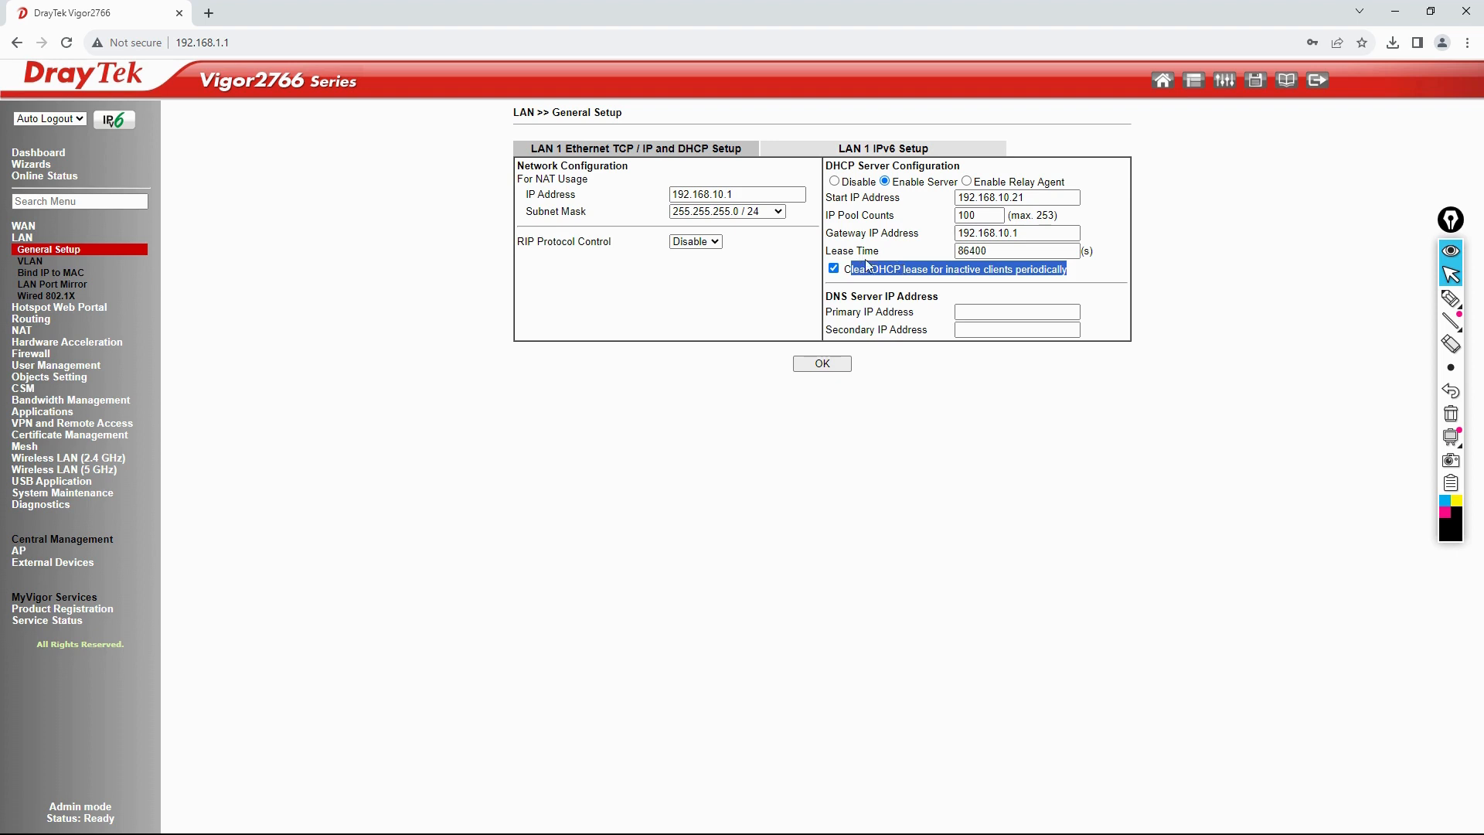
left_click(980, 315)
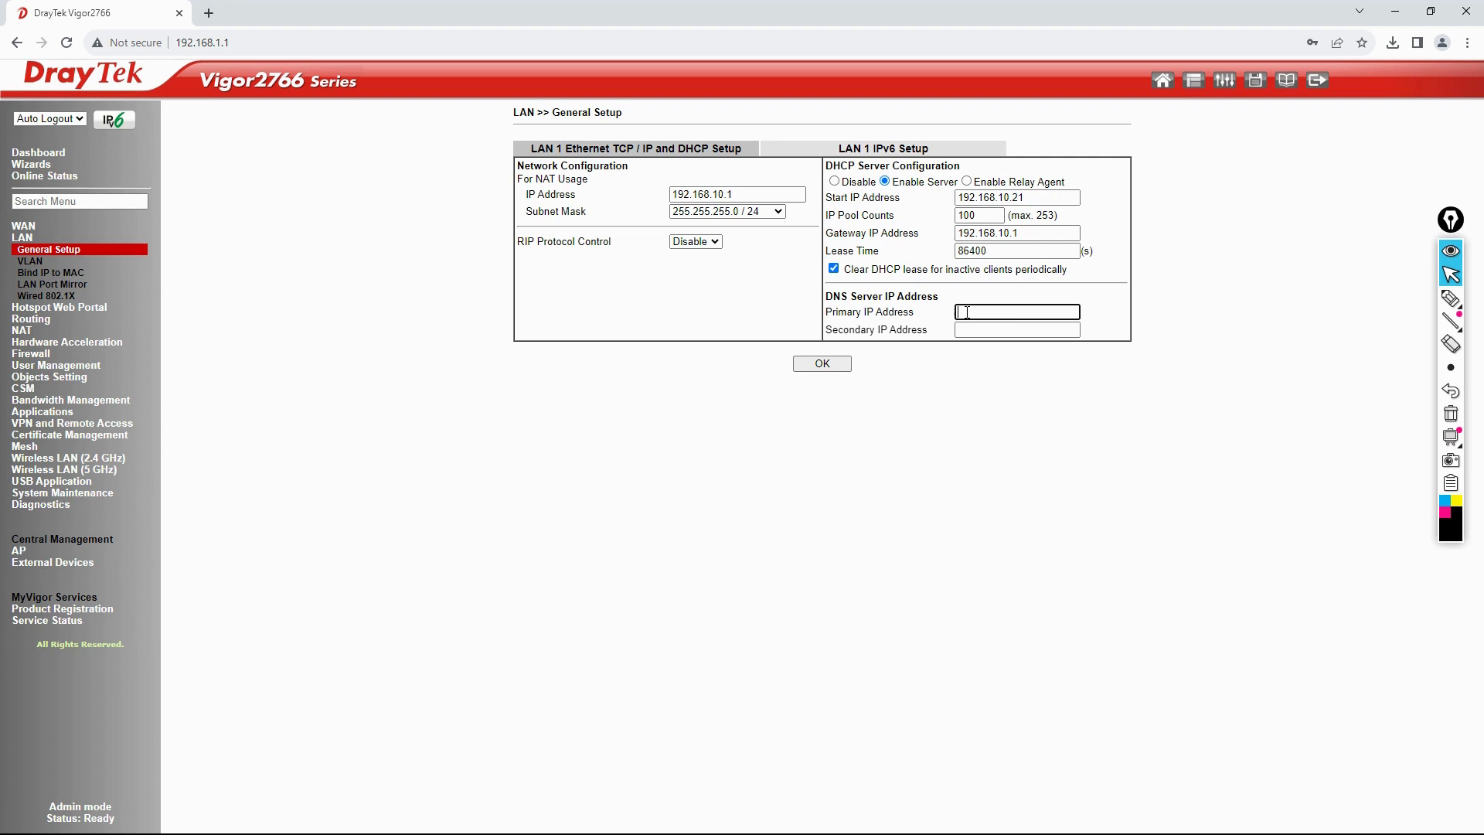
Step: Set DNS servers 4.2.2.2 and 8.8.8.8, save the LAN settings and confirm the address change
type(".2.2.2")
key("Tab")
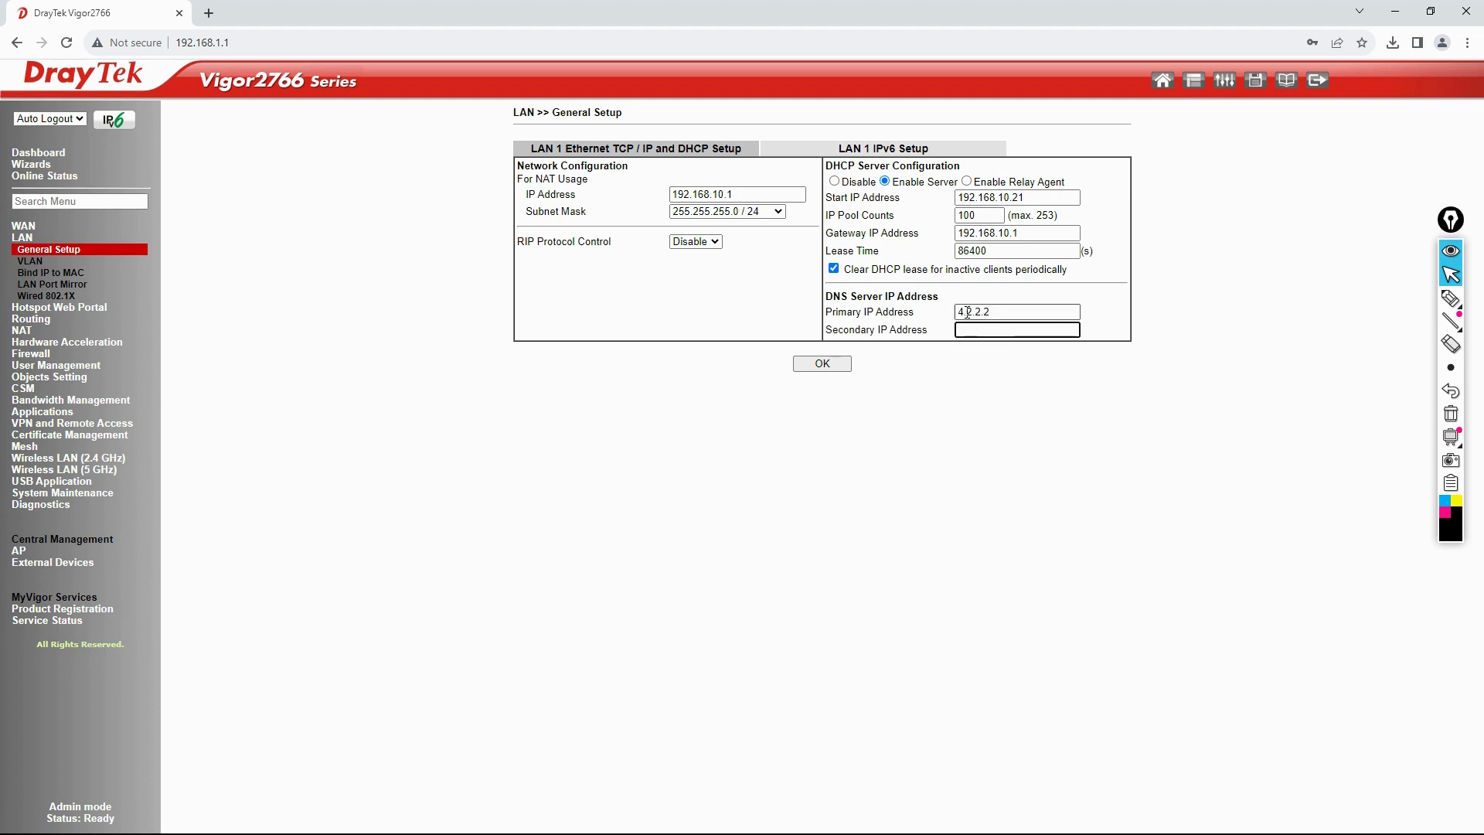
type("8.8.8.8")
left_click(824, 364)
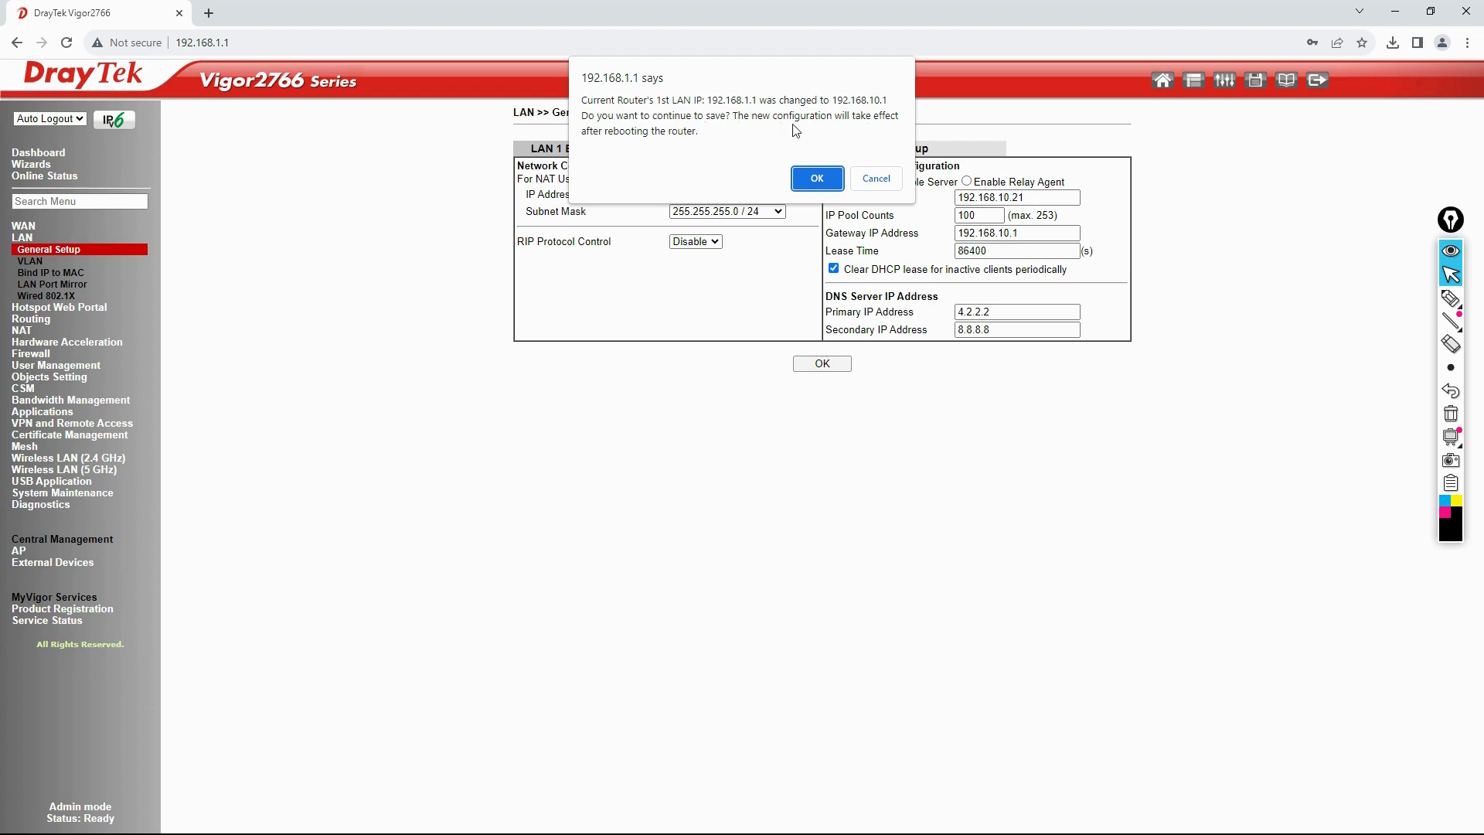
left_click(811, 179)
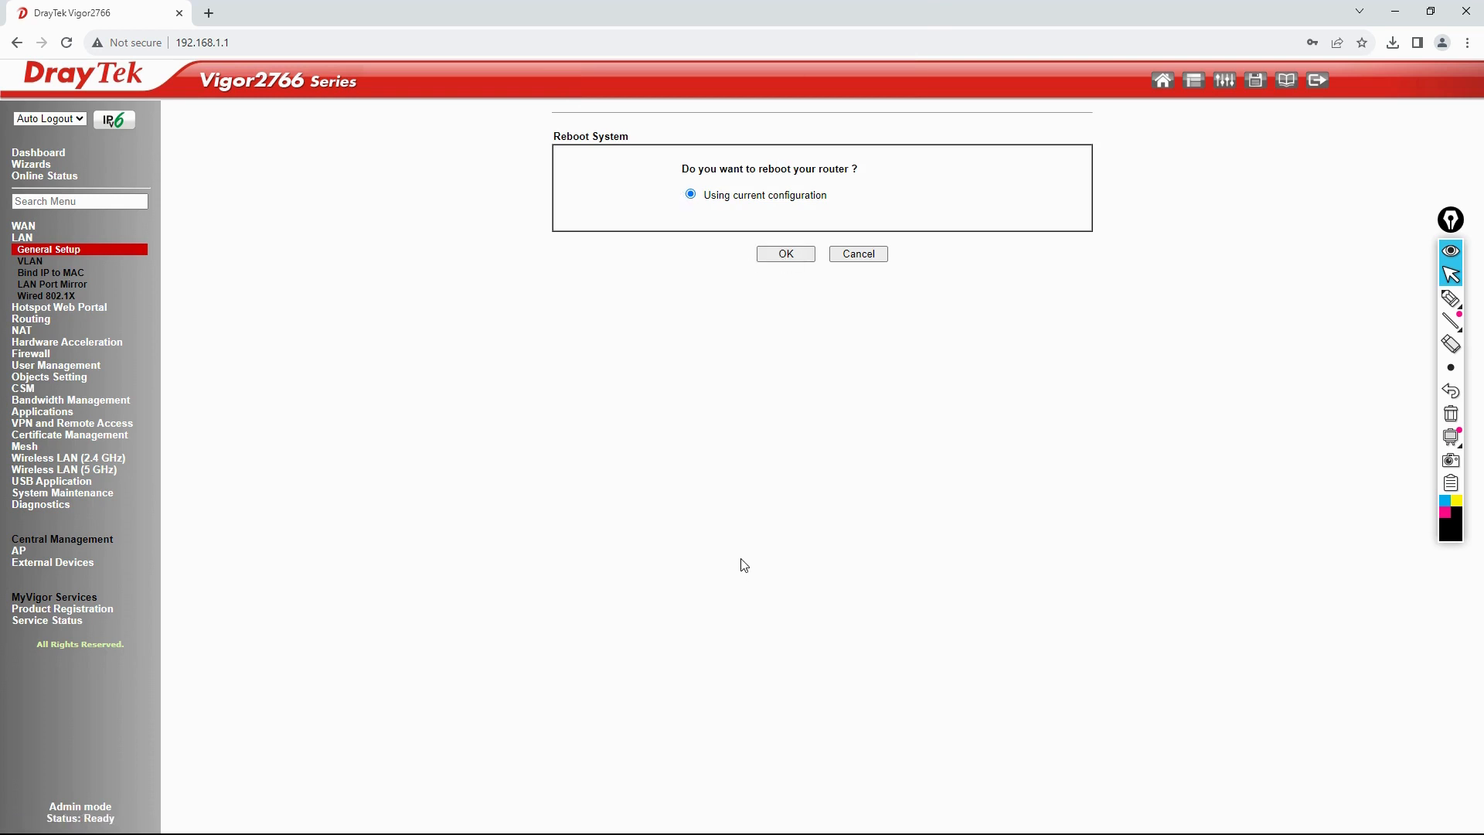
Step: Launch a Windows Command Prompt via the Run box with cmd
key("super+r")
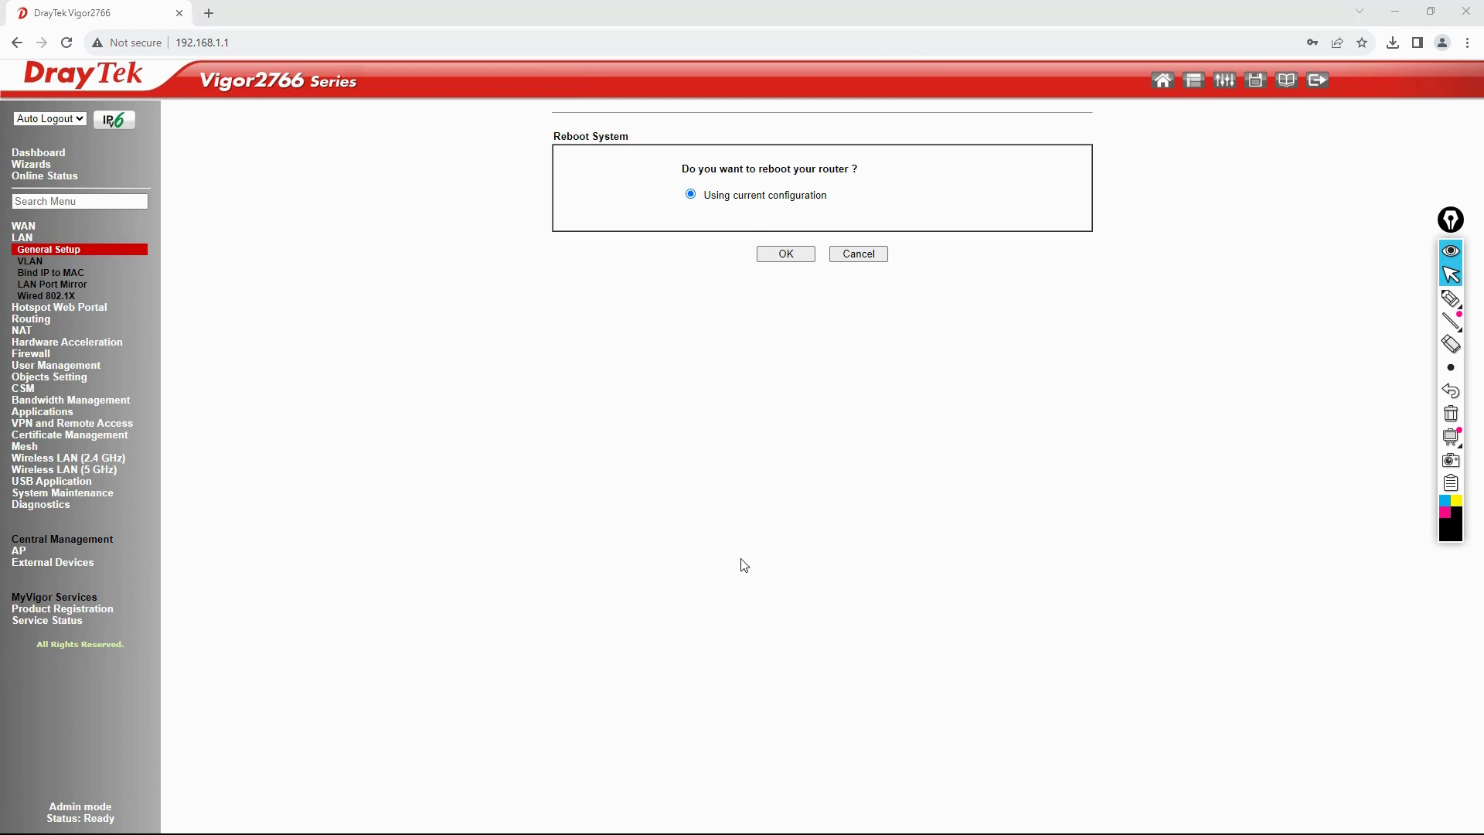
type("cmd")
key("Return")
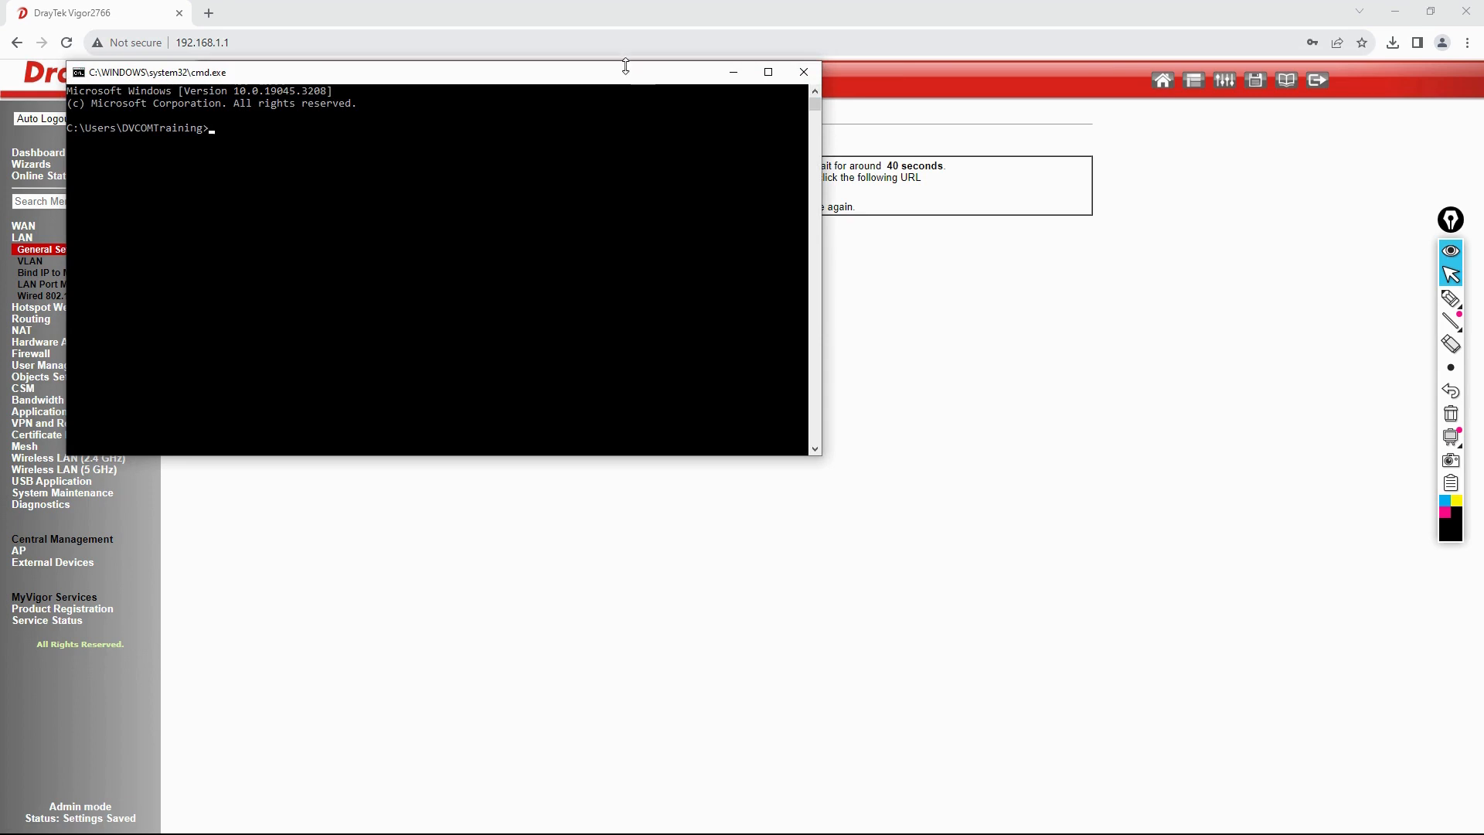
Step: Move the console aside and annotate the old 192.168.1.1 versus new 192.168.10.1, then clear the ink
left_click_drag(613, 77, 858, 351)
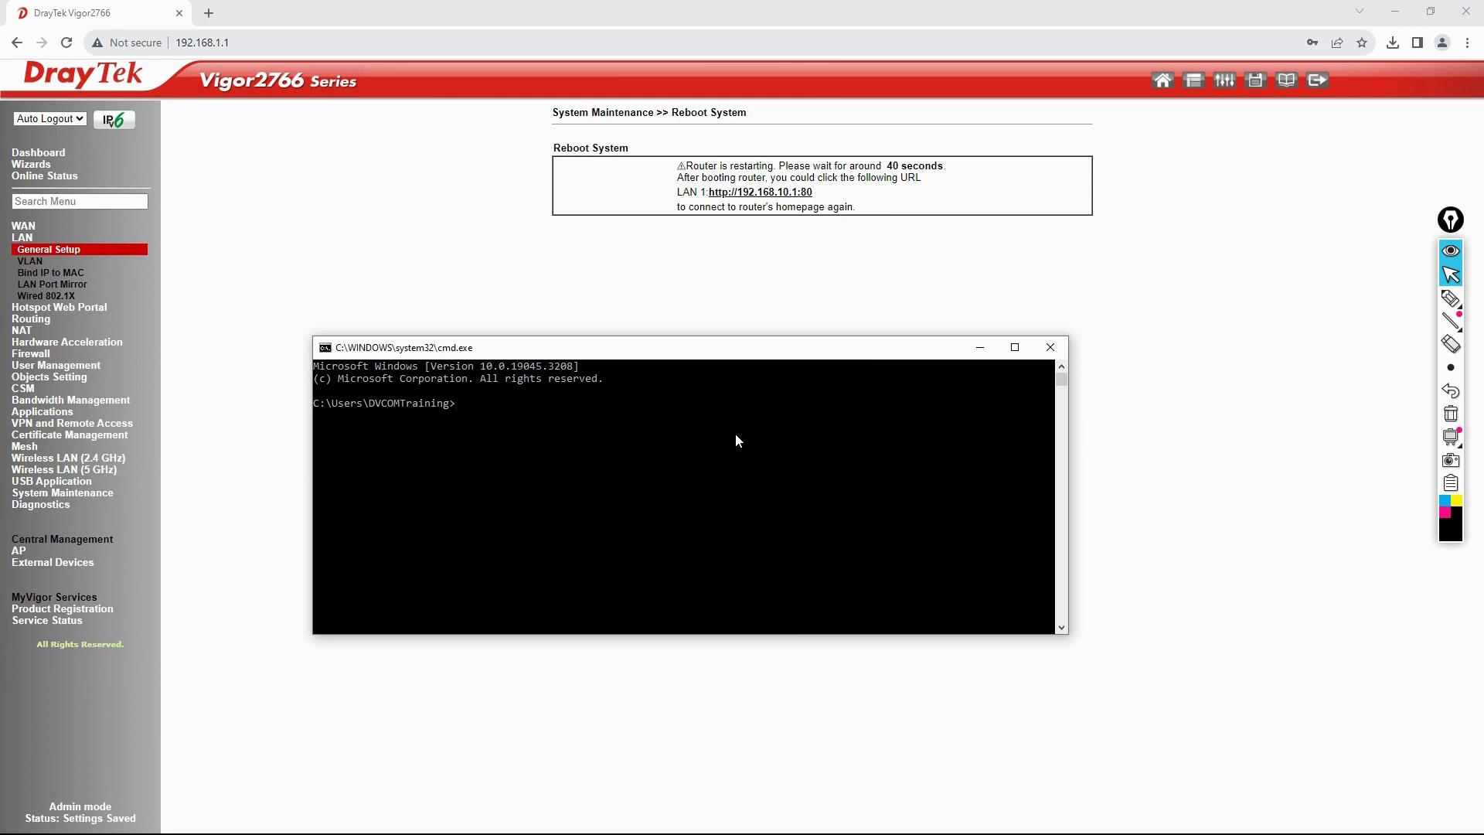
left_click(1447, 298)
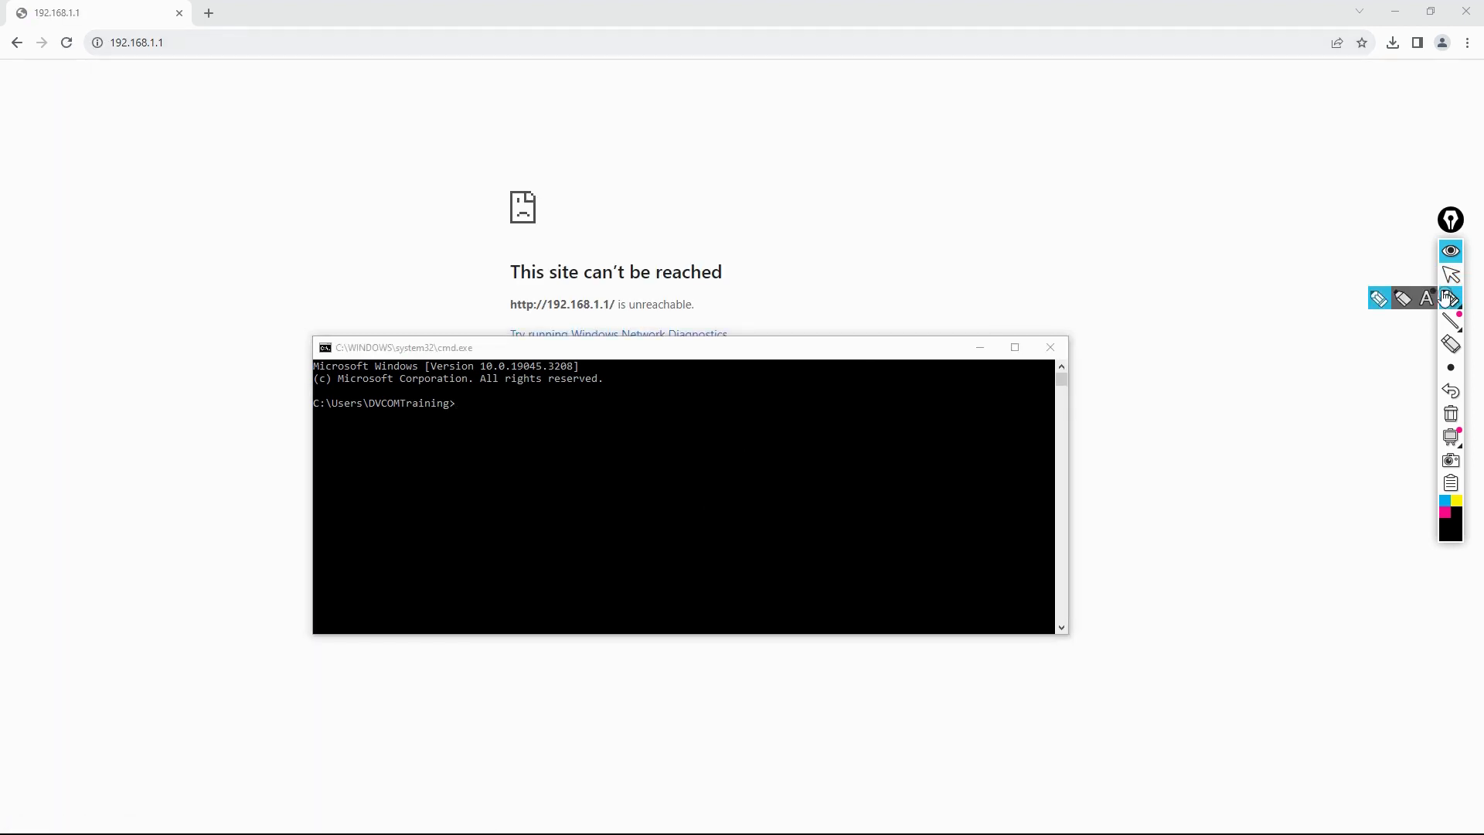
mouse_move(166, 33)
left_mouse_down()
mouse_move(129, 32)
mouse_move(116, 65)
mouse_move(158, 31)
mouse_move(184, 172)
mouse_move(265, 133)
left_mouse_up()
mouse_move(180, 188)
left_mouse_down()
mouse_move(267, 137)
mouse_move(356, 147)
mouse_move(359, 183)
mouse_move(378, 160)
mouse_move(410, 159)
mouse_move(408, 177)
mouse_move(501, 90)
left_mouse_up()
left_click_drag(366, 120, 494, 130)
left_click_drag(444, 73, 434, 183)
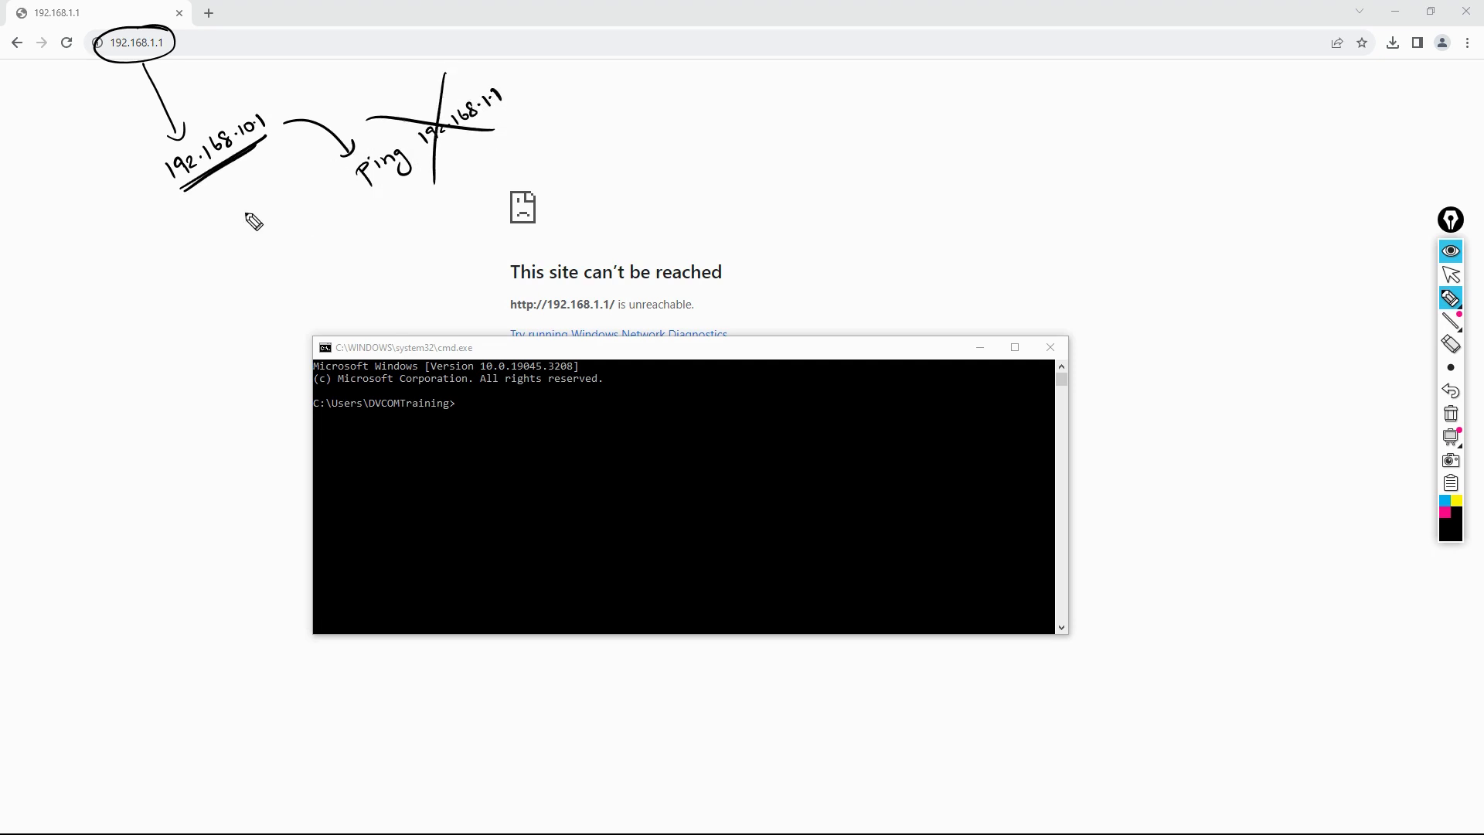
mouse_move(272, 118)
left_mouse_down()
mouse_move(132, 191)
mouse_move(280, 128)
left_mouse_up()
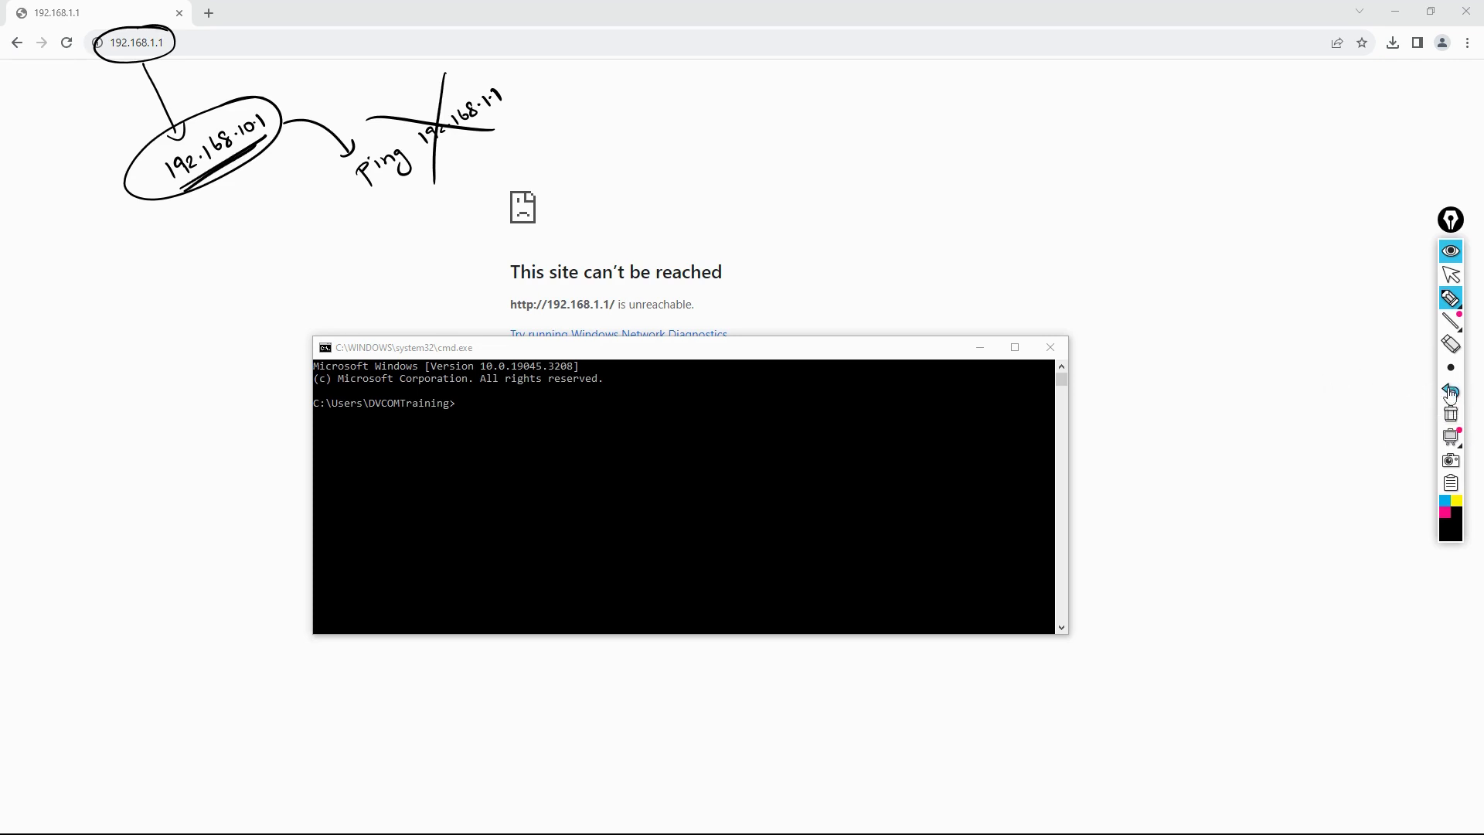
left_click(1451, 414)
left_click(1451, 275)
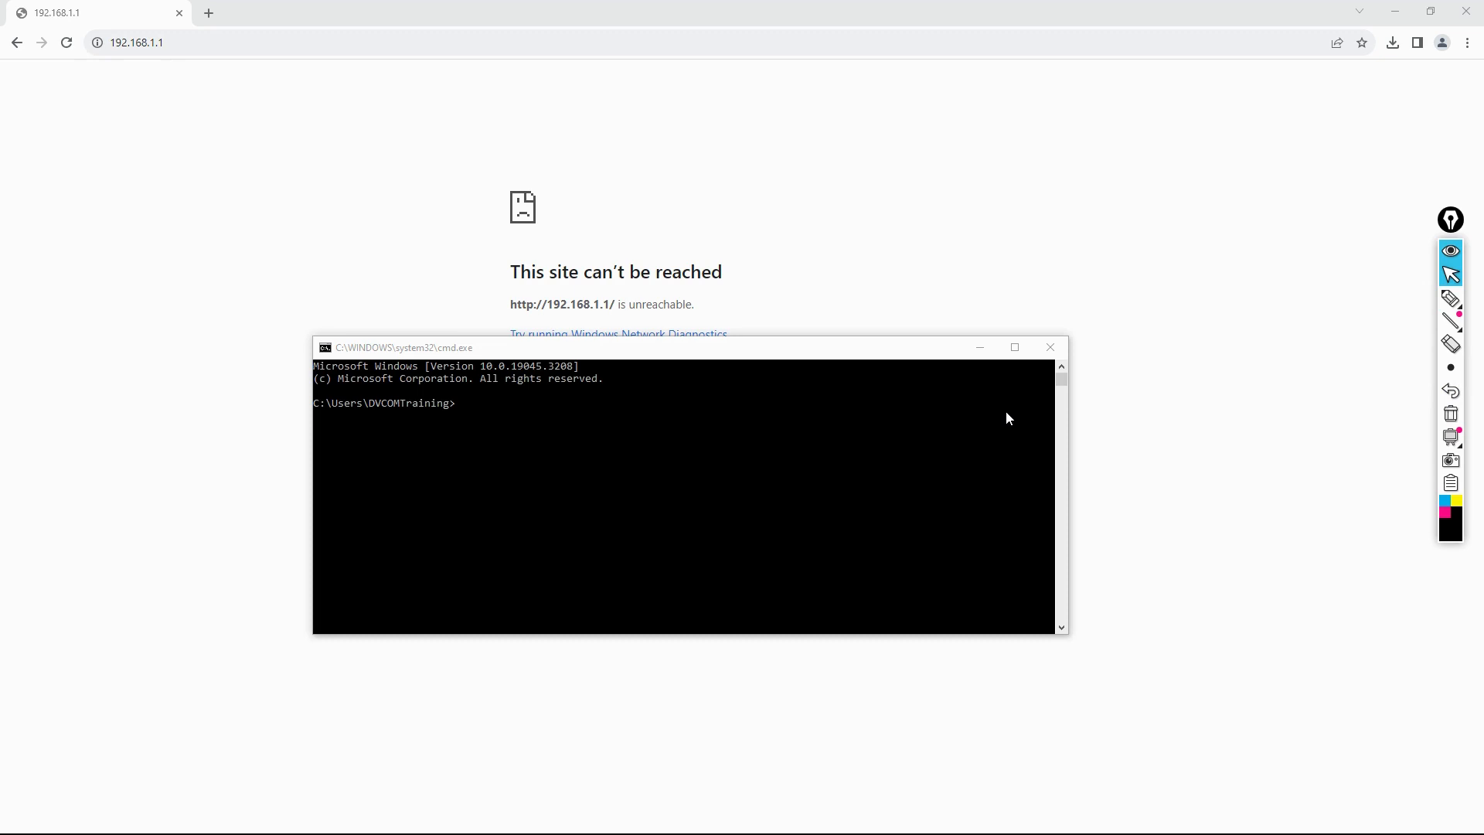
Step: Run ping 192.168.10.1 -t and stop it with Ctrl+C to show 4 replies, 0% loss
left_click(537, 443)
type("ping 192.16")
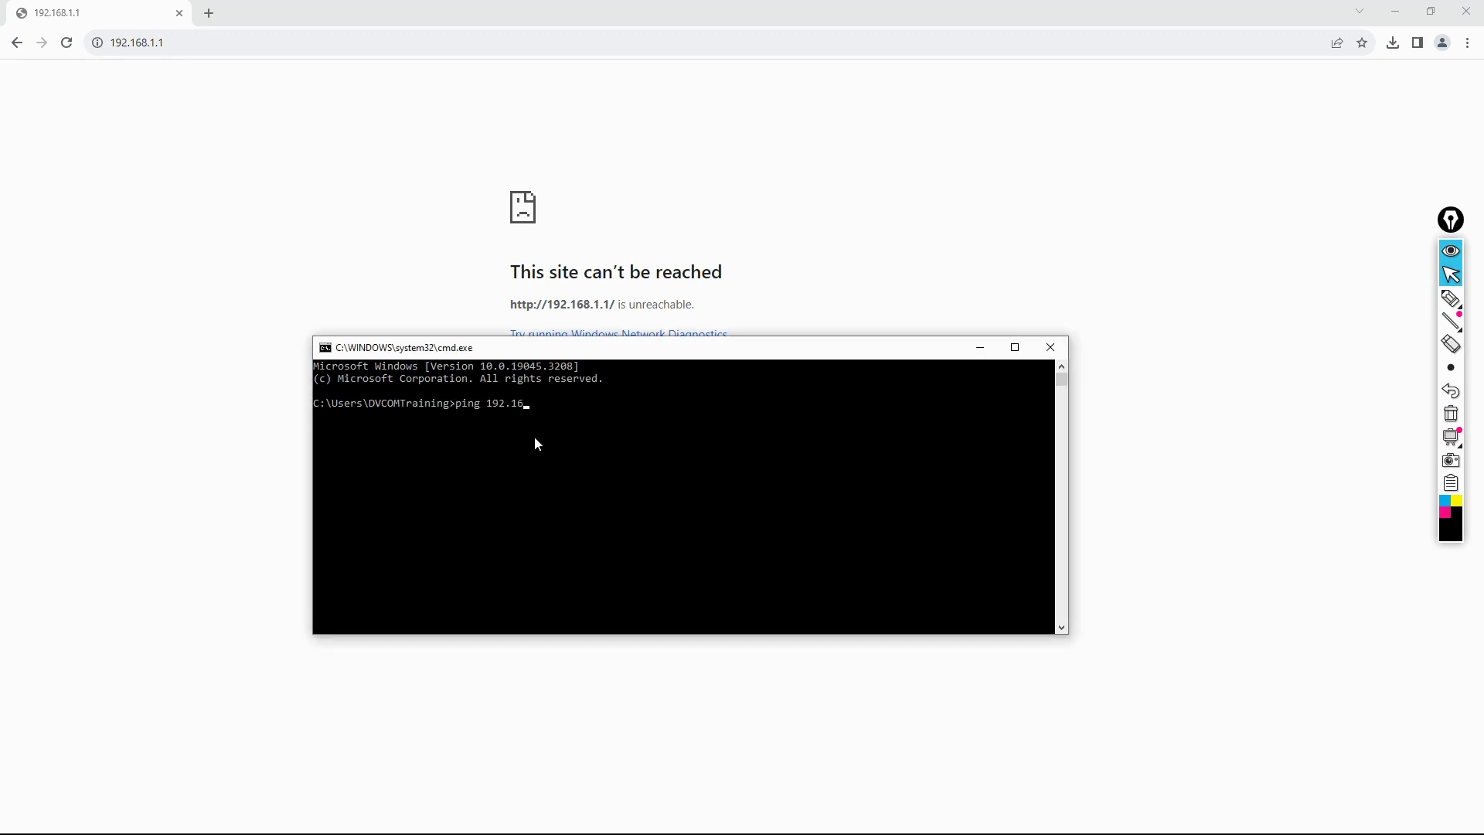
type("8.10.1 -t")
key("Return")
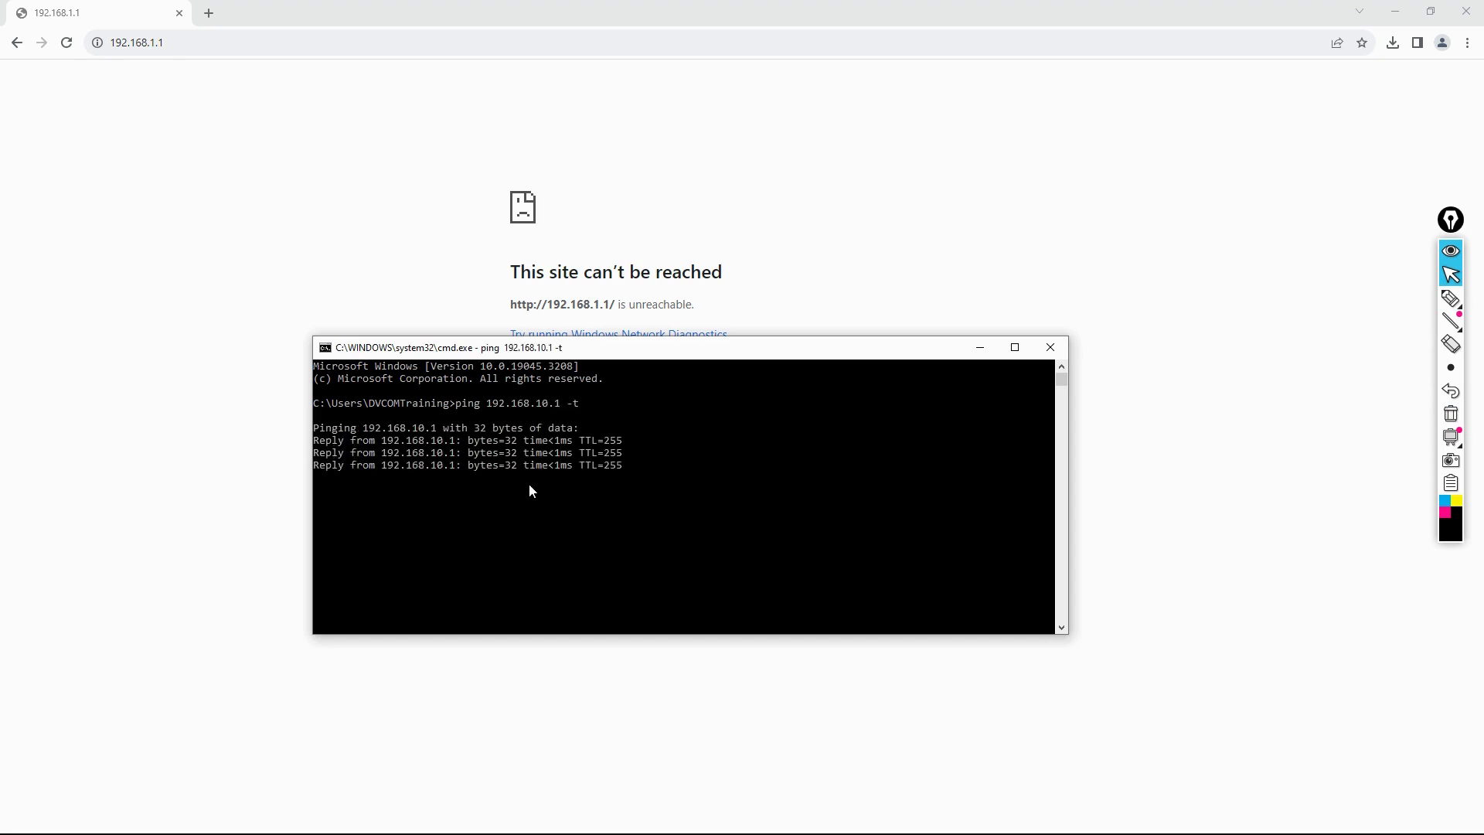
key("ctrl+c")
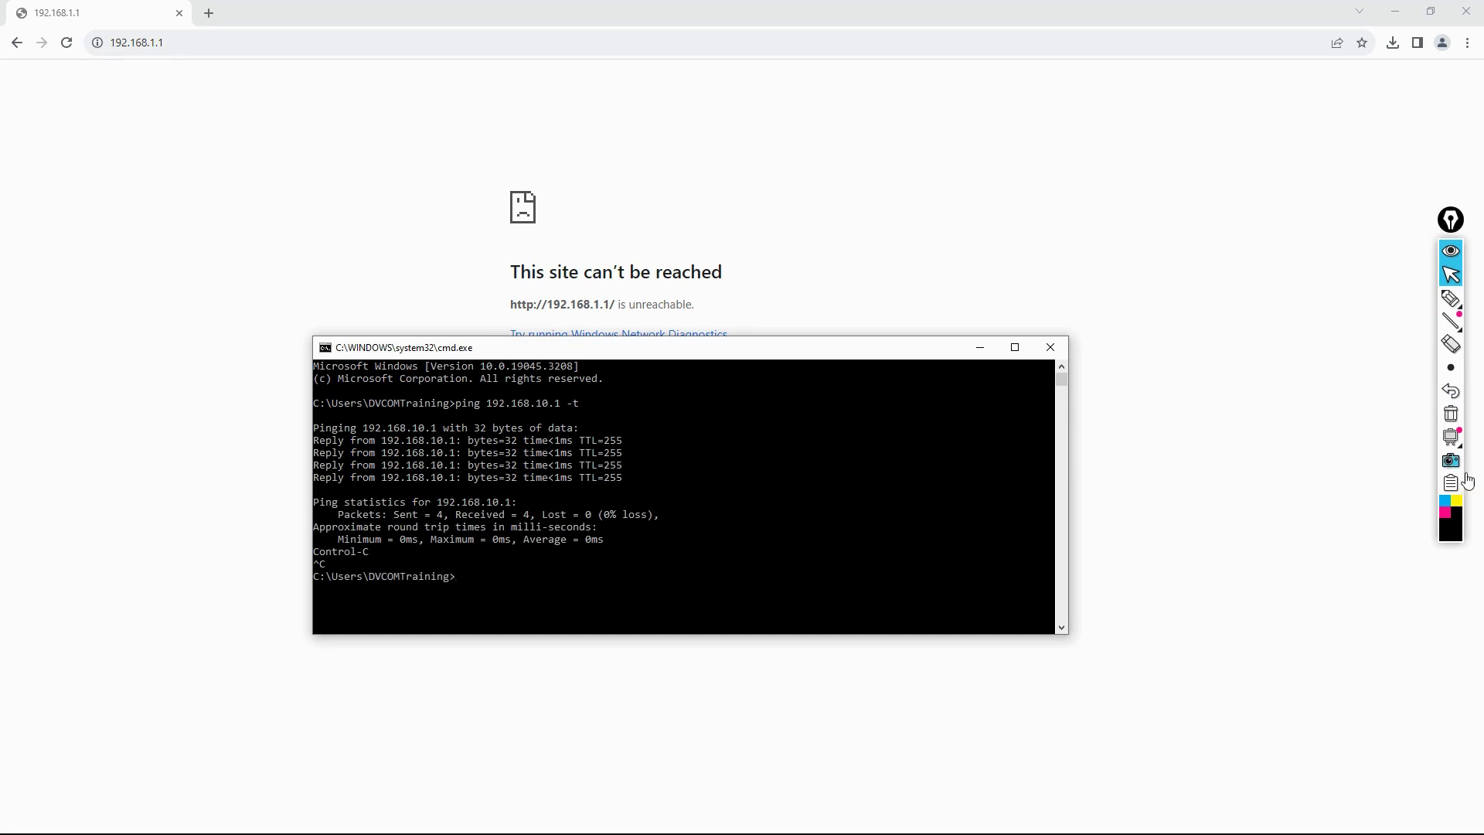
Step: In pink, underline 192.168.10.1 and handwrite 'UNPLUG LAN / Reconnect' beside the ping
left_click(1445, 512)
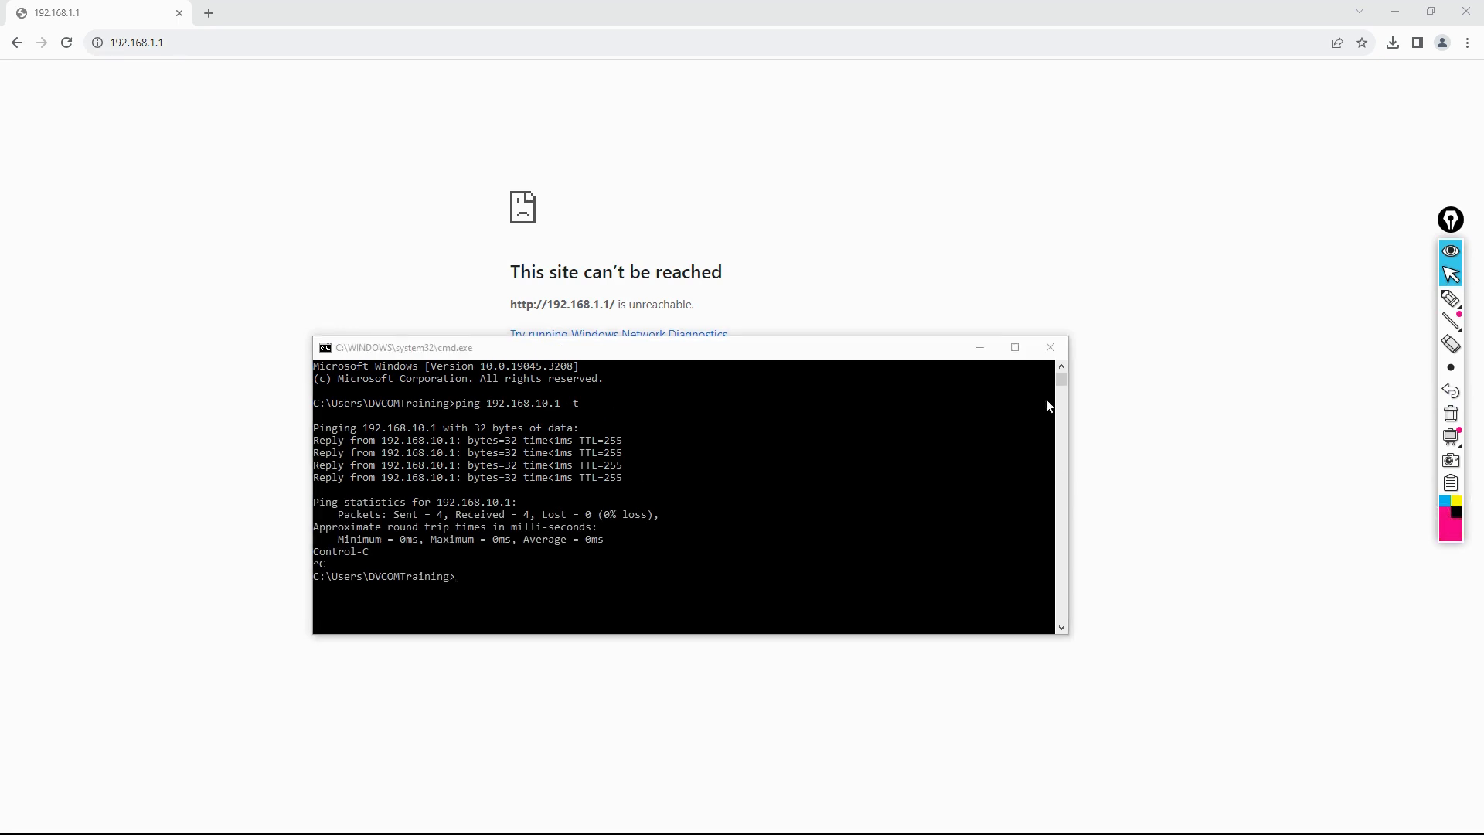
left_click(1451, 298)
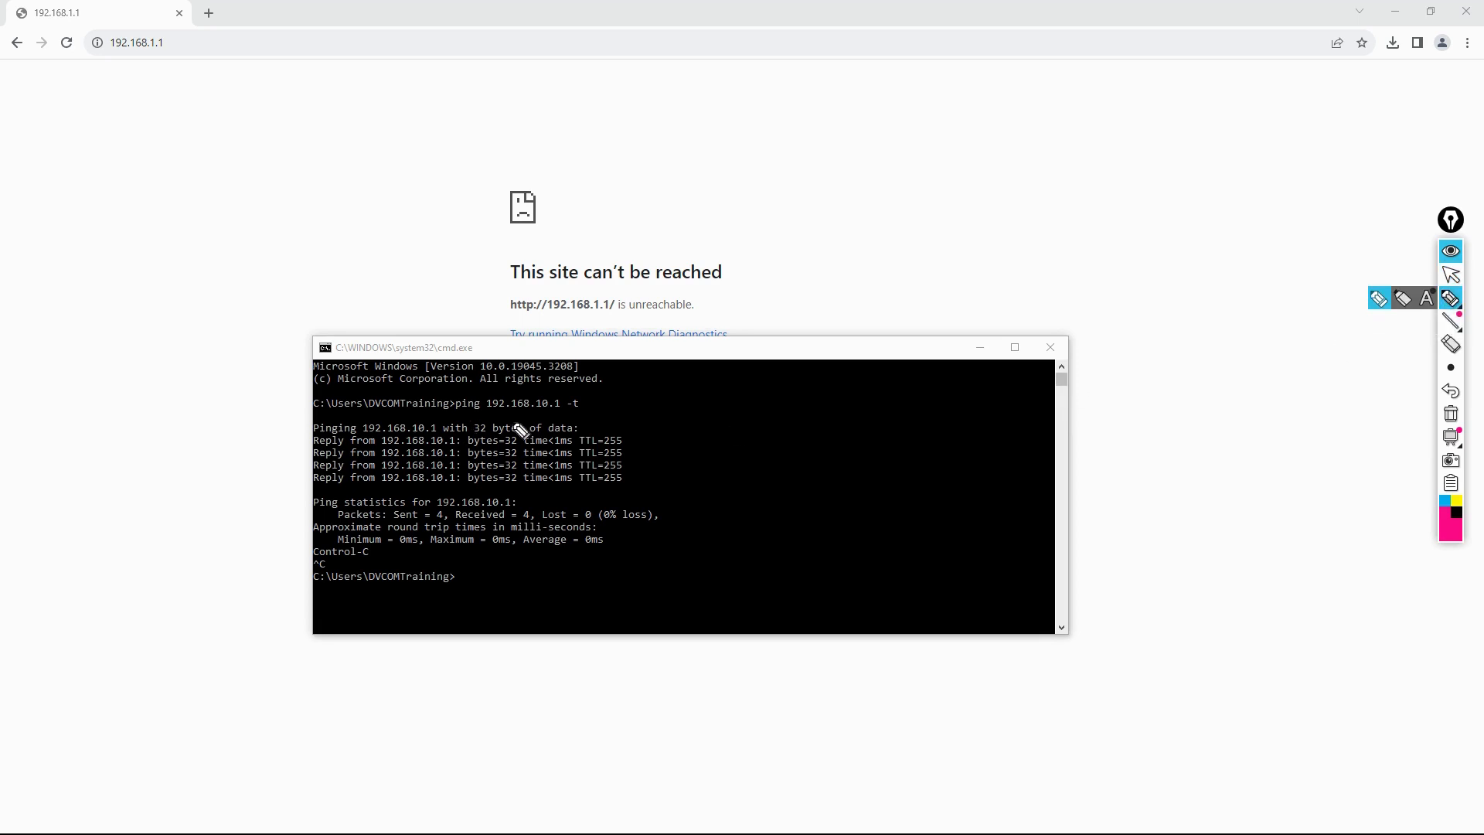
mouse_move(491, 411)
left_mouse_down()
mouse_move(678, 415)
mouse_move(744, 388)
left_mouse_up()
left_click_drag(693, 415, 726, 430)
left_click_drag(731, 418, 847, 382)
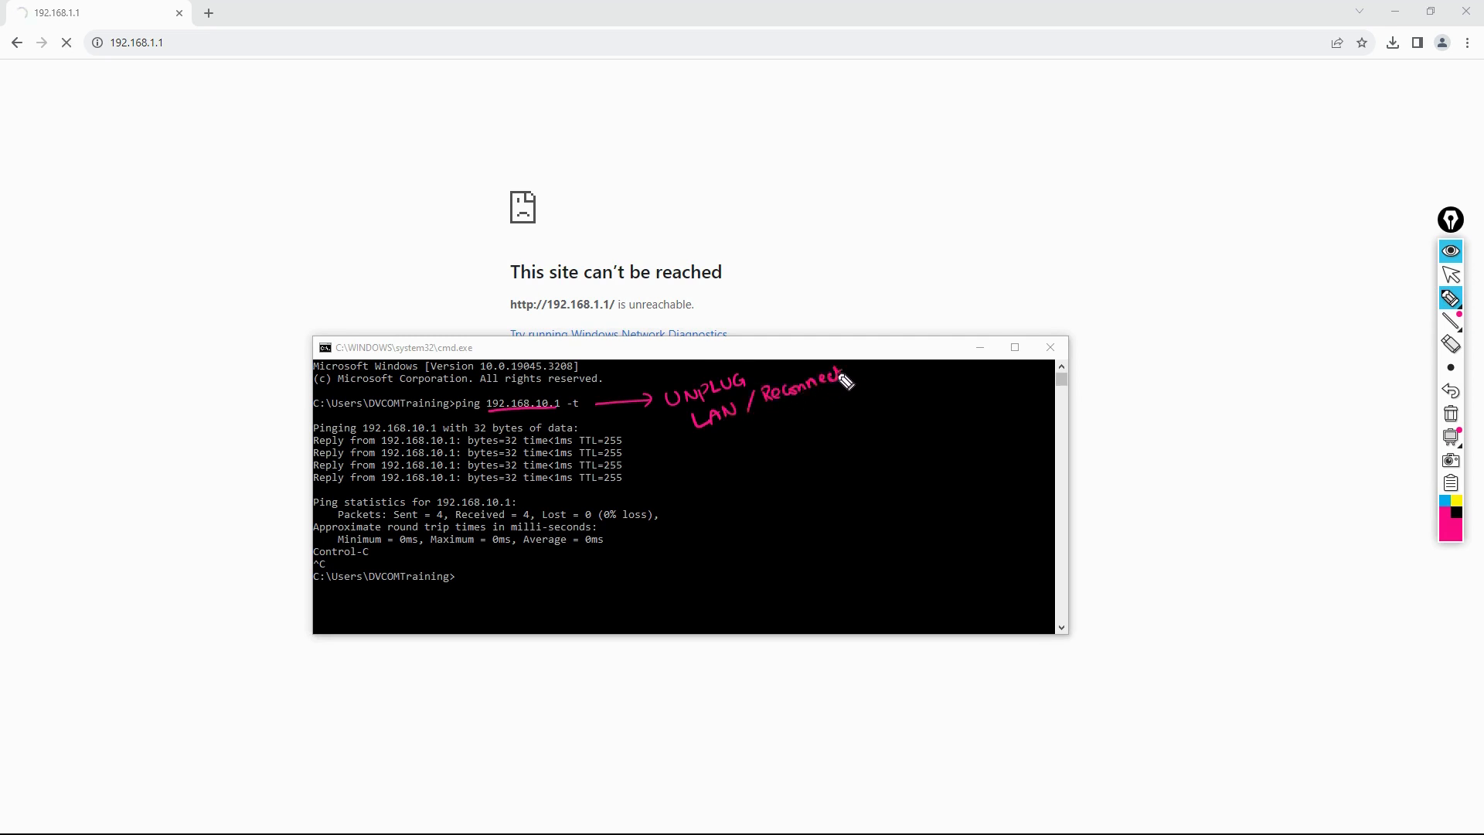
left_click_drag(717, 446, 741, 438)
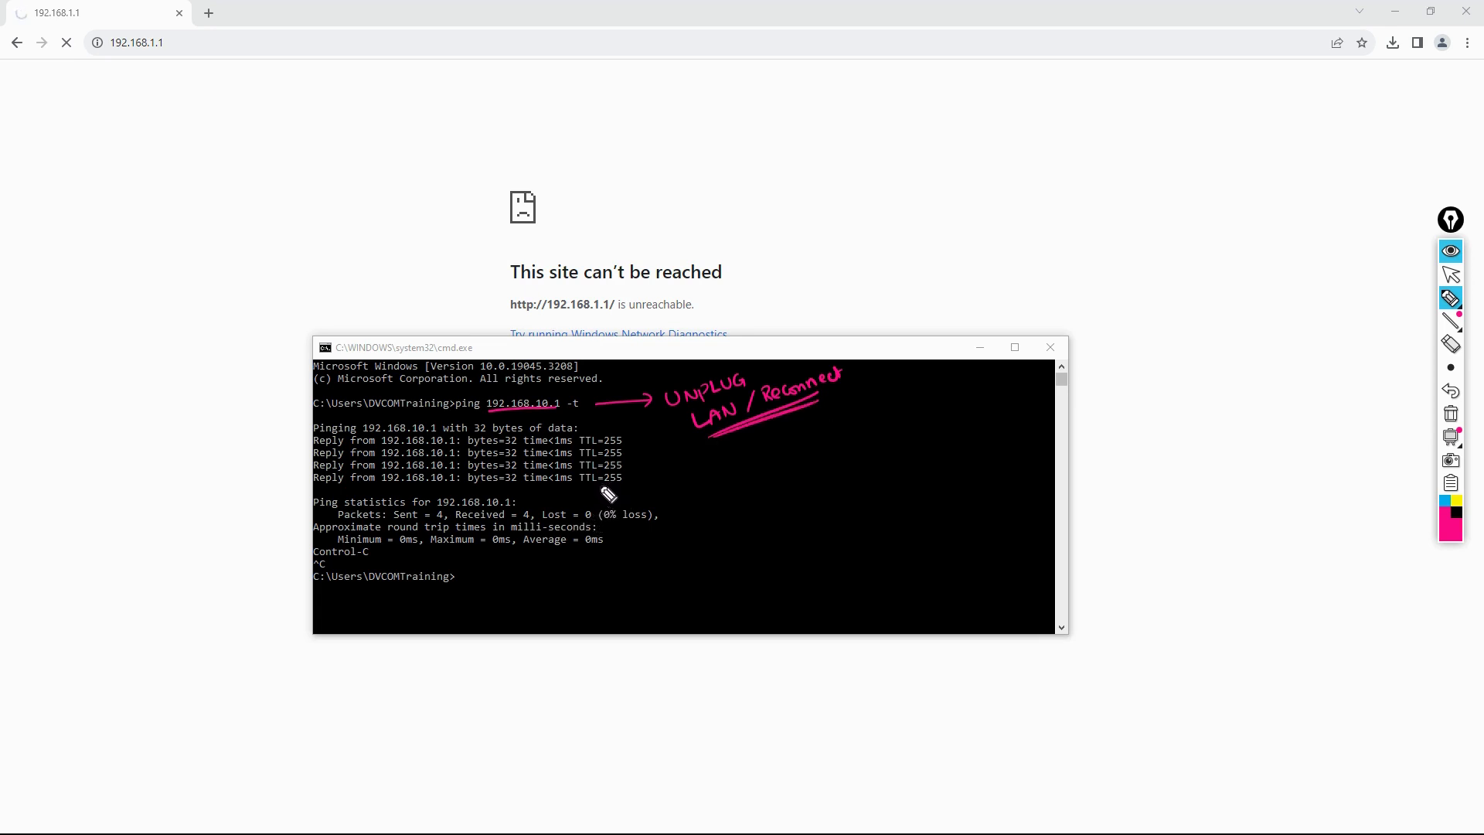
Step: Clear the pink annotations and load the router page at 192.168.10.1 in the browser
left_click(1451, 414)
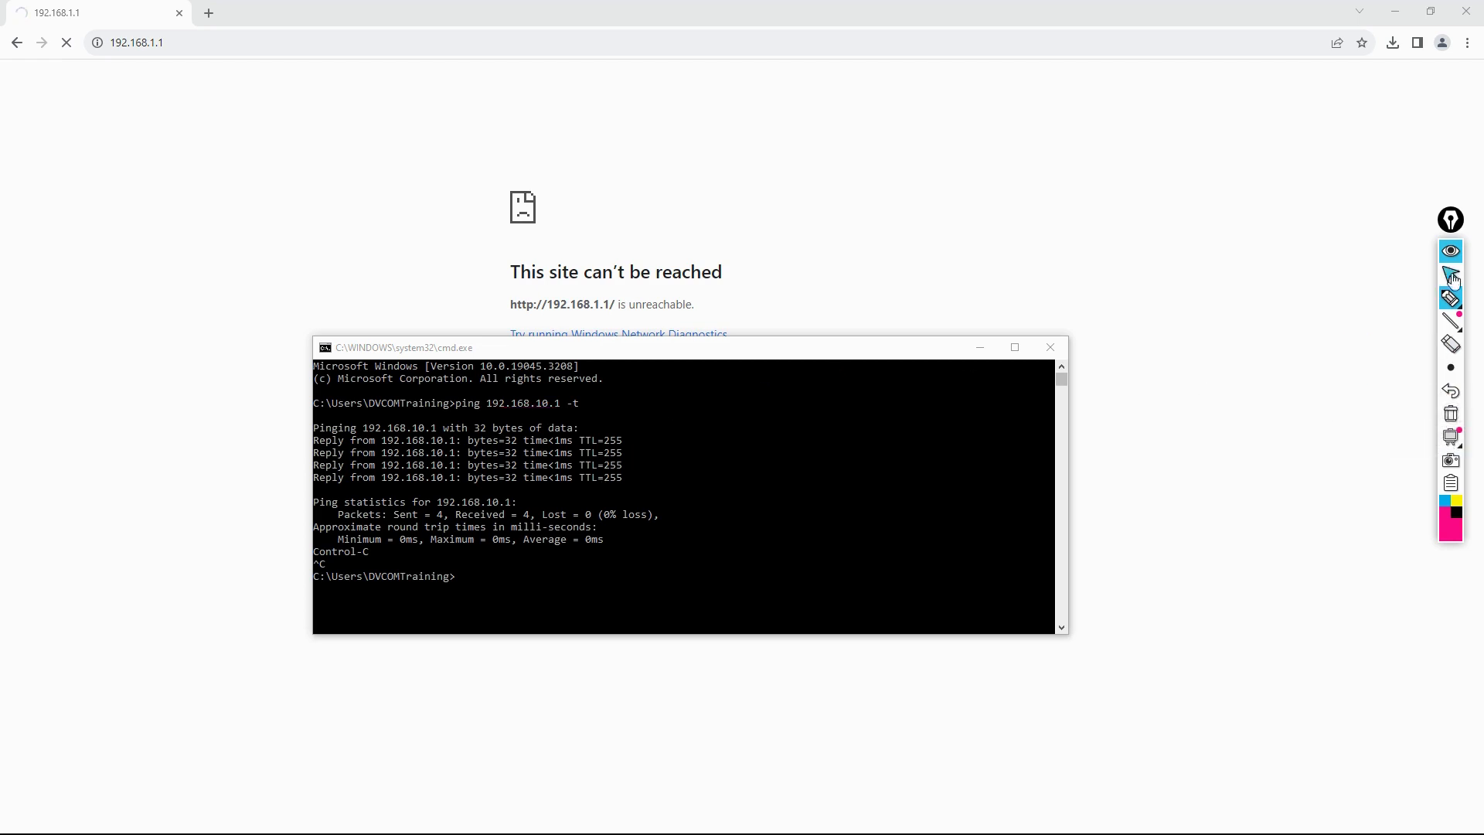
left_click(1452, 275)
left_click(1455, 514)
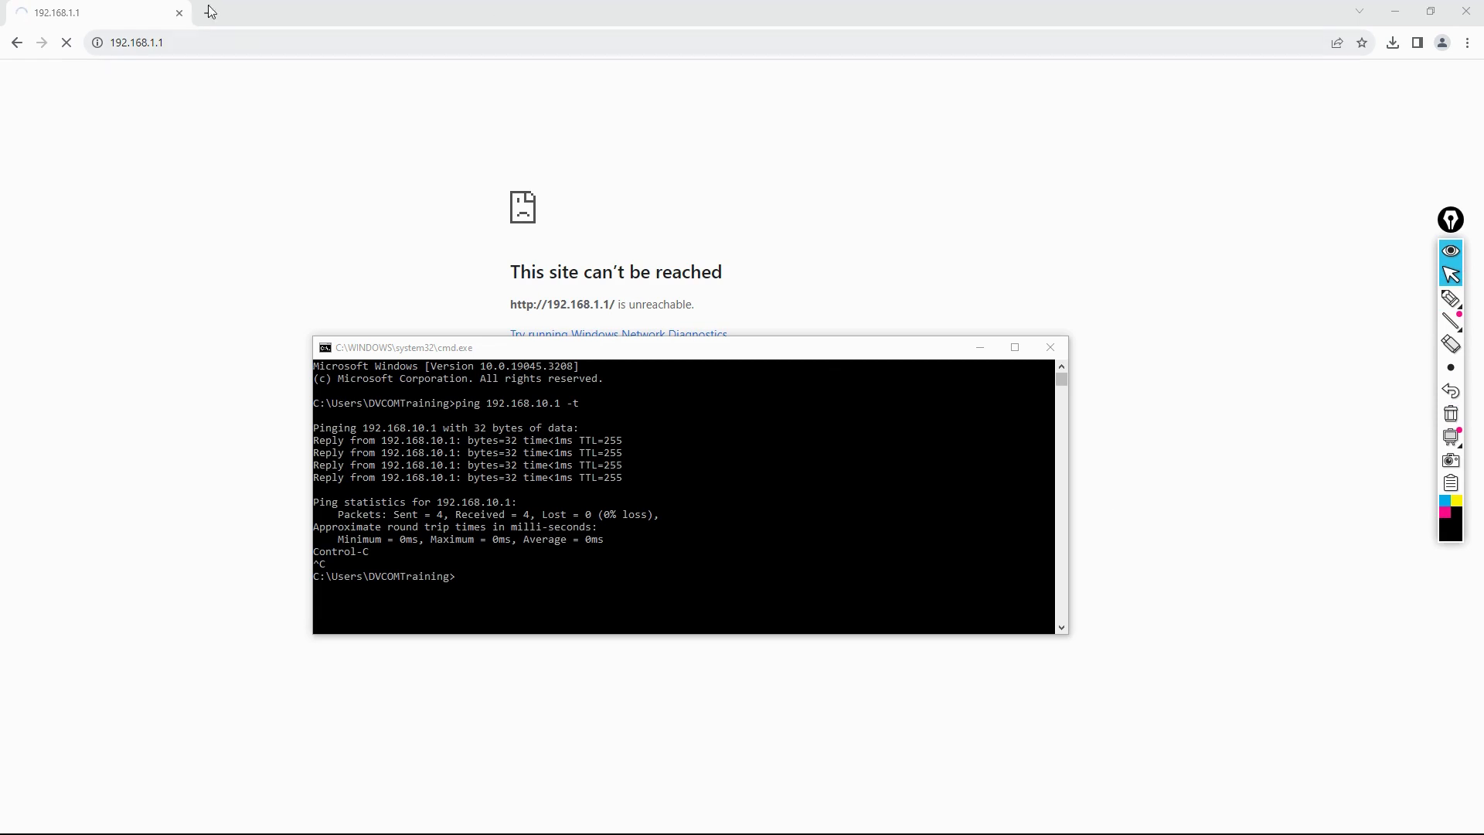
left_click(250, 37)
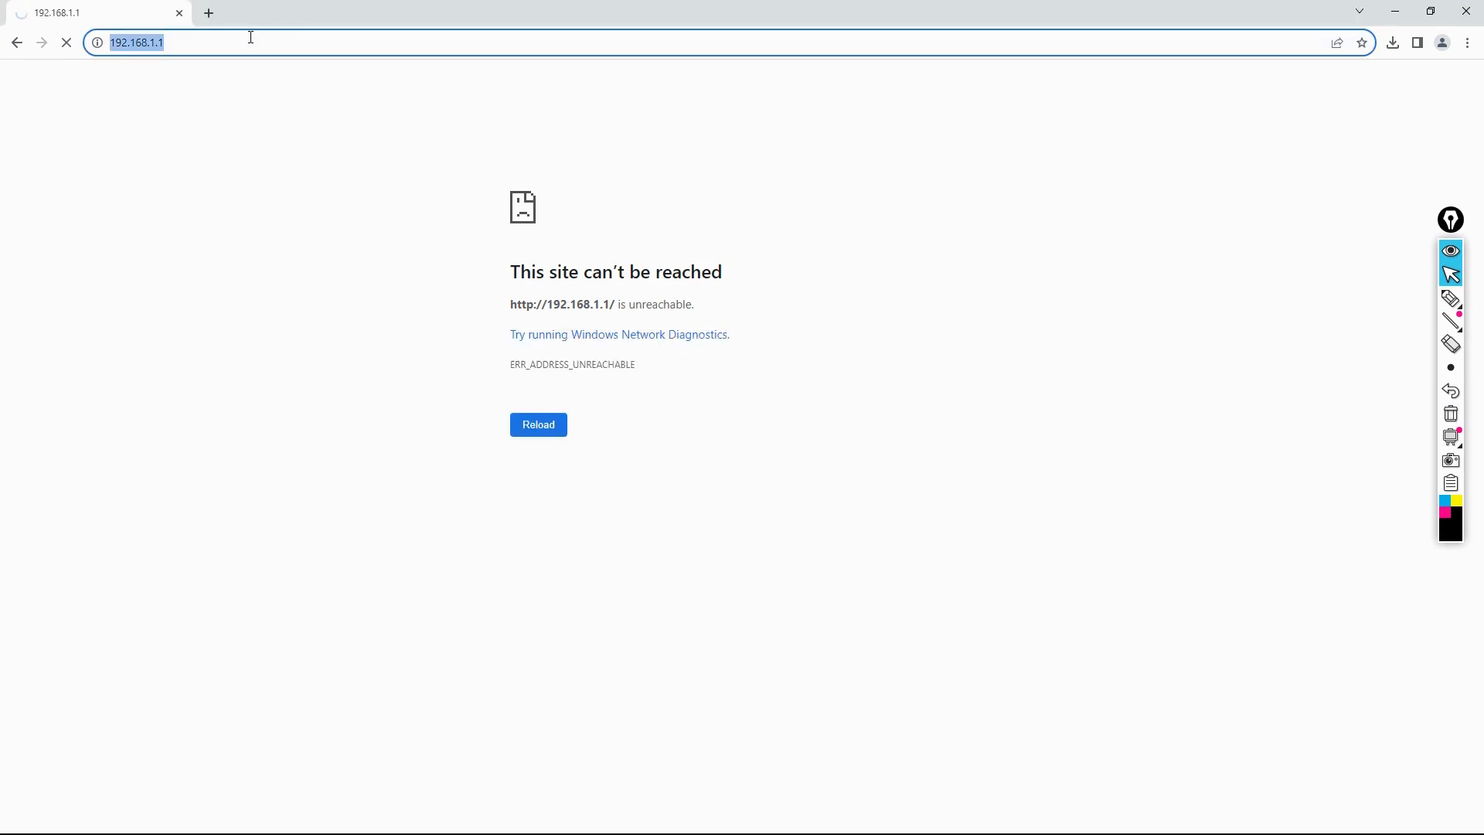
type("192.")
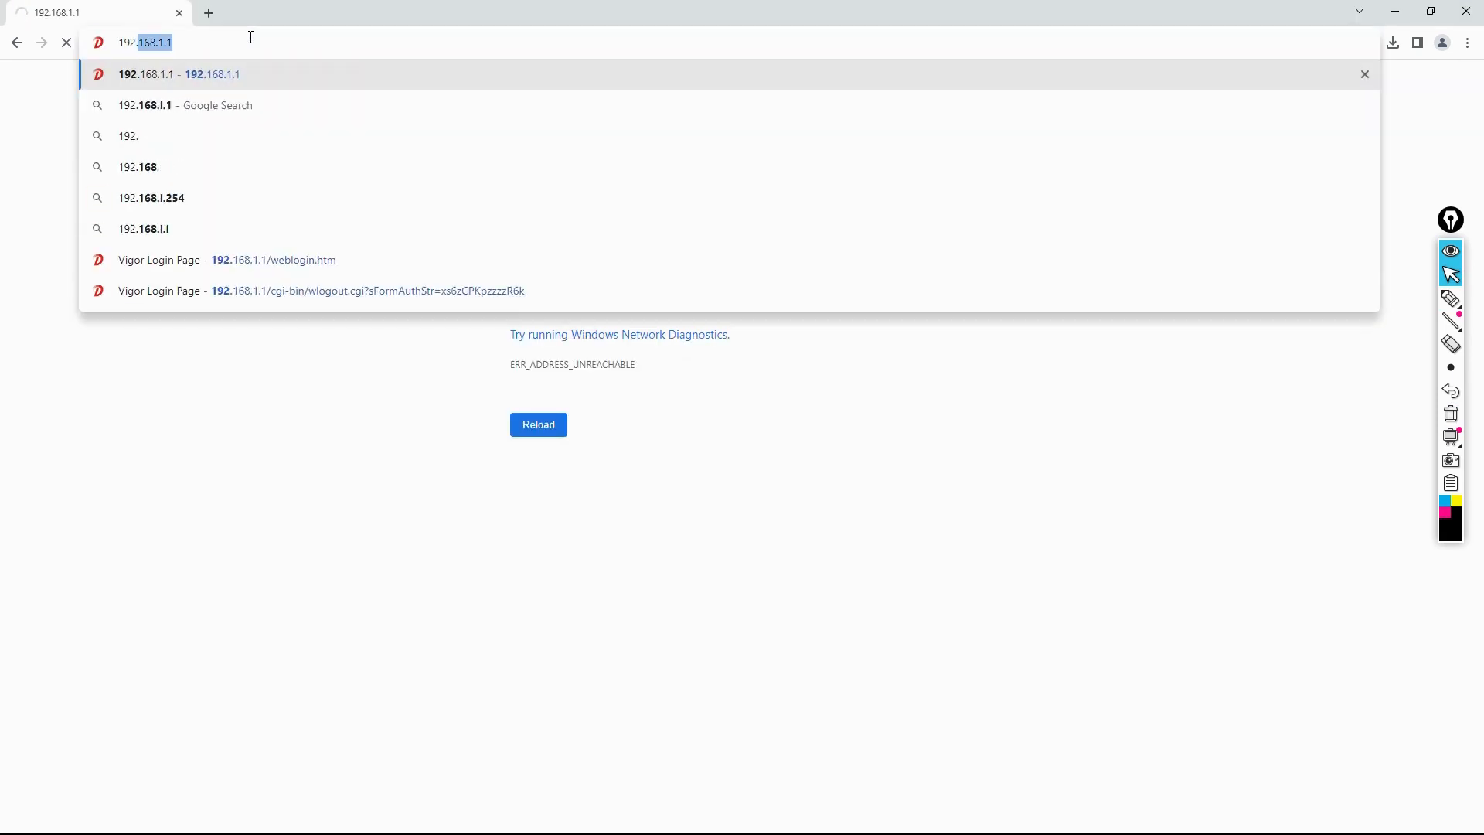
type("168.10.1")
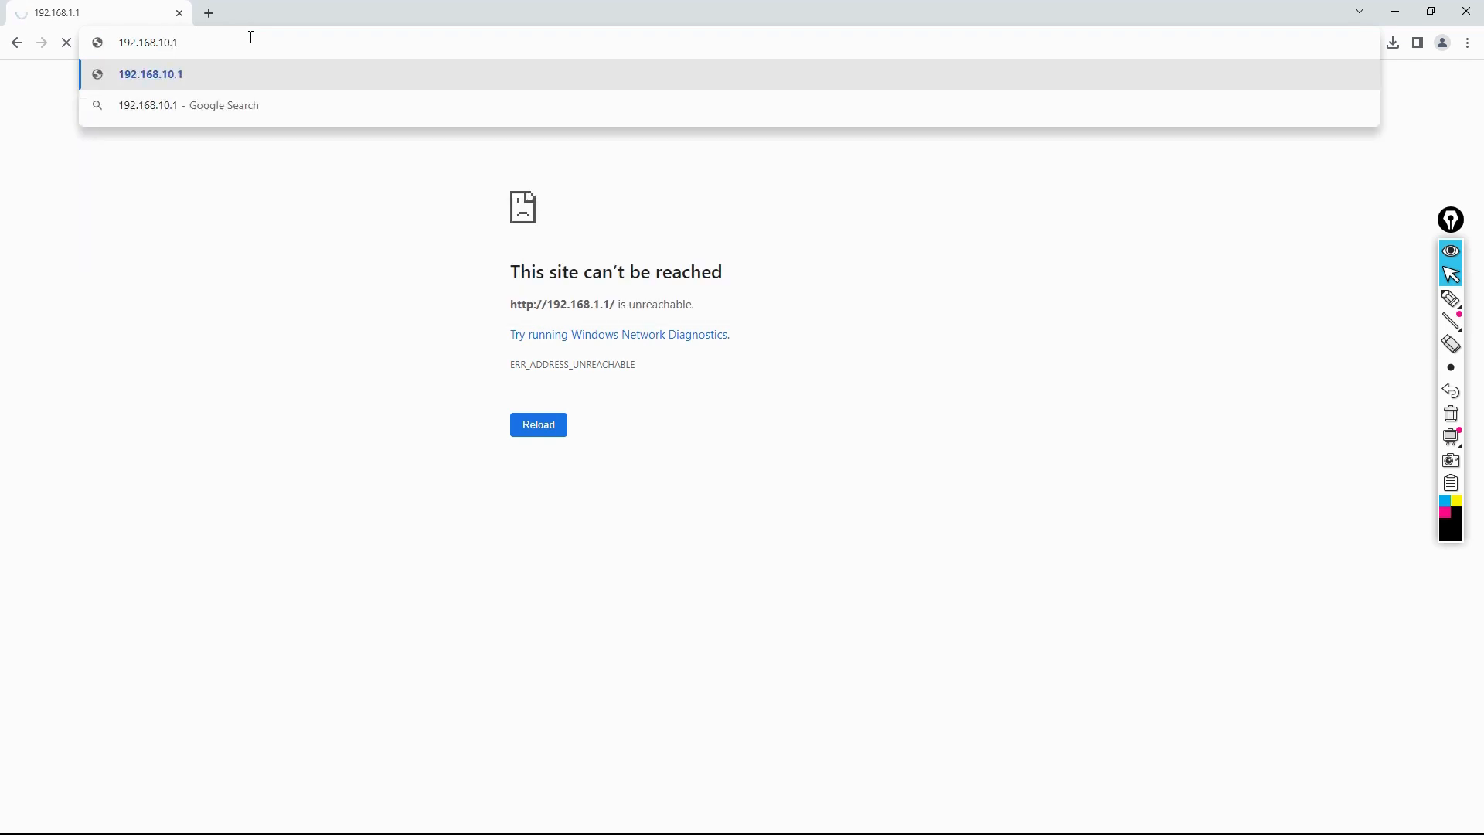
key("Return")
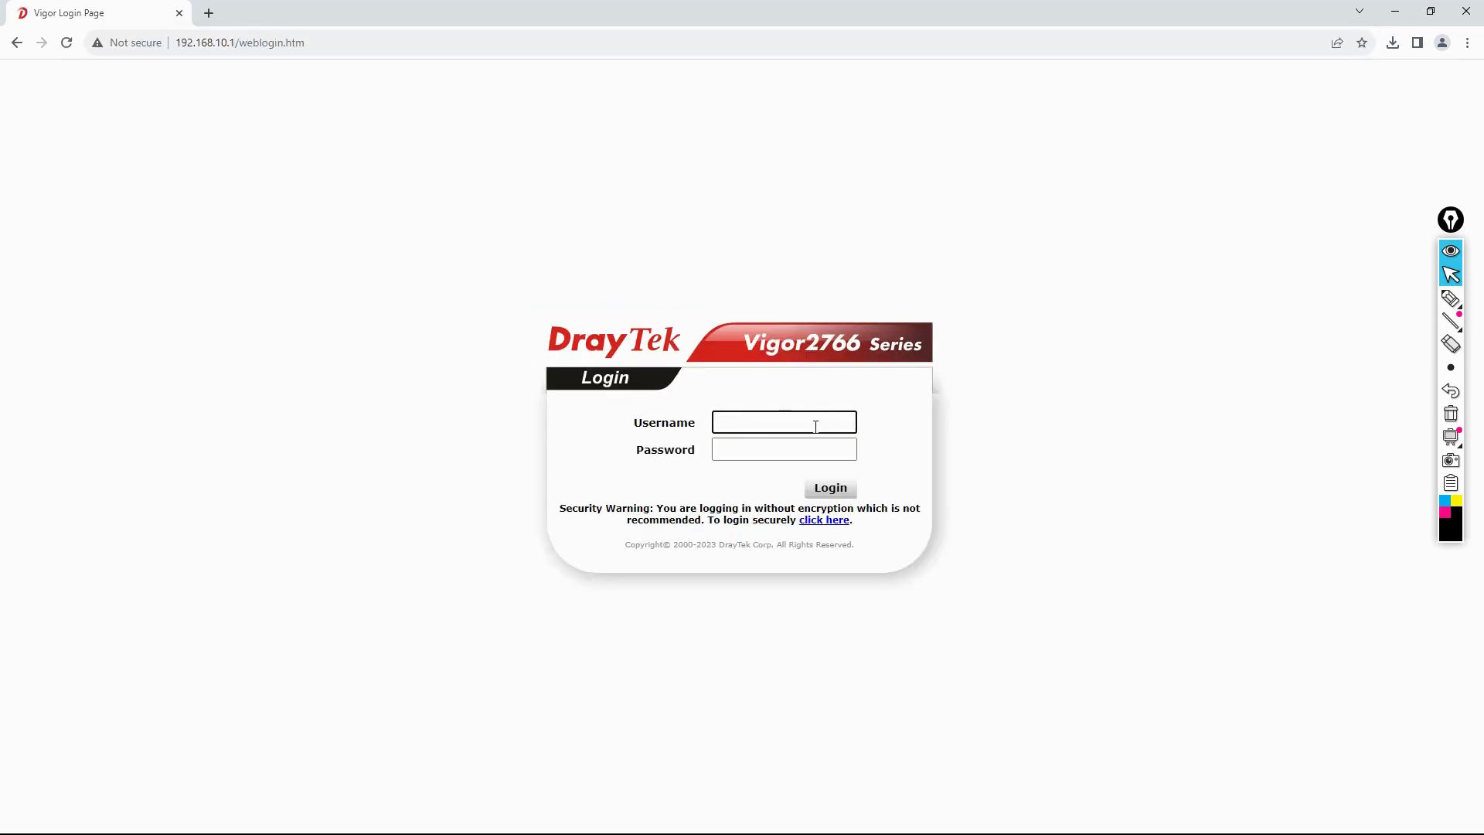
Step: Sign in with the administrator username and password
type("admin")
key("Tab")
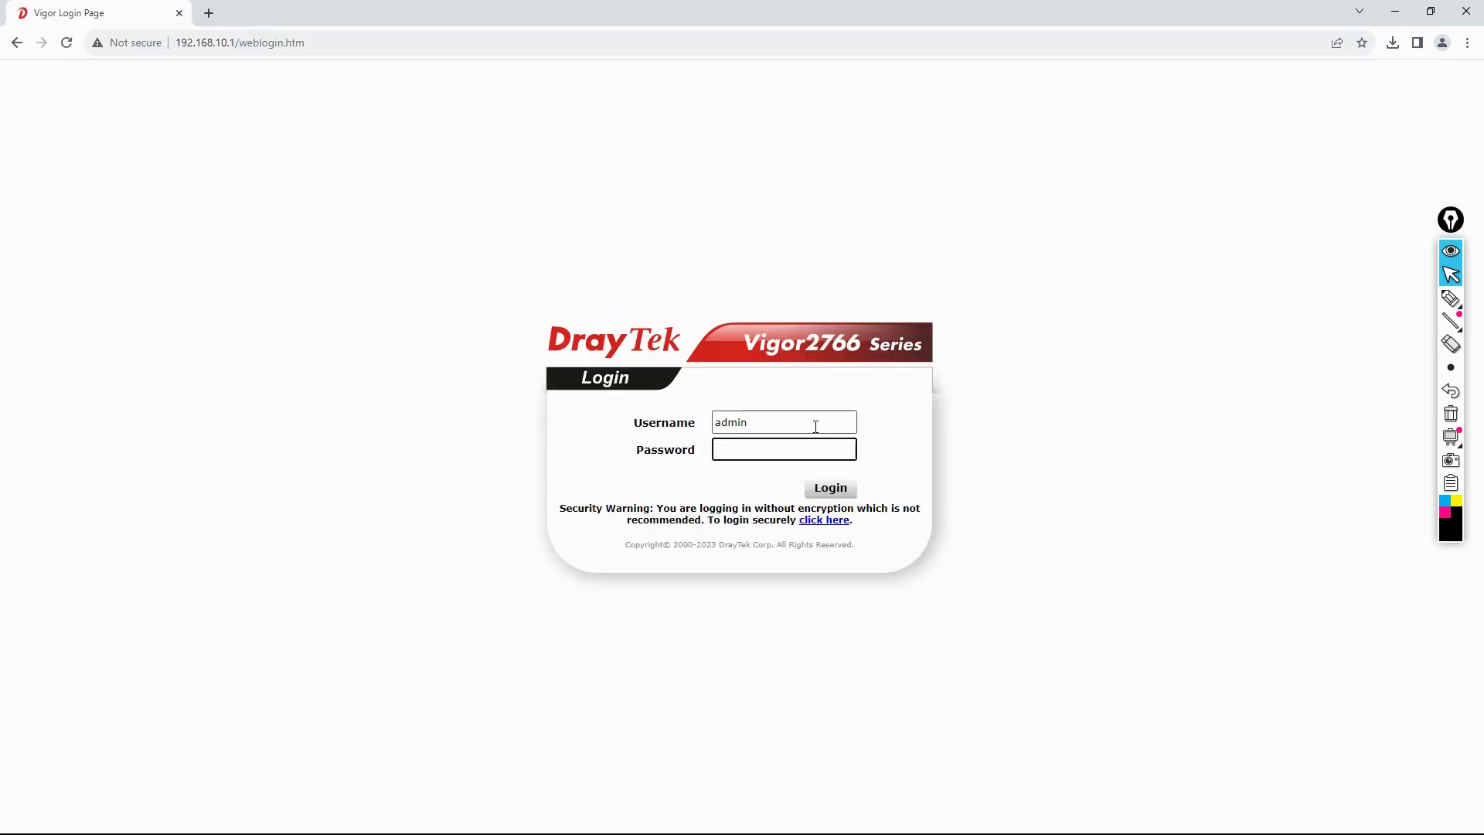
type("admin")
key("Return")
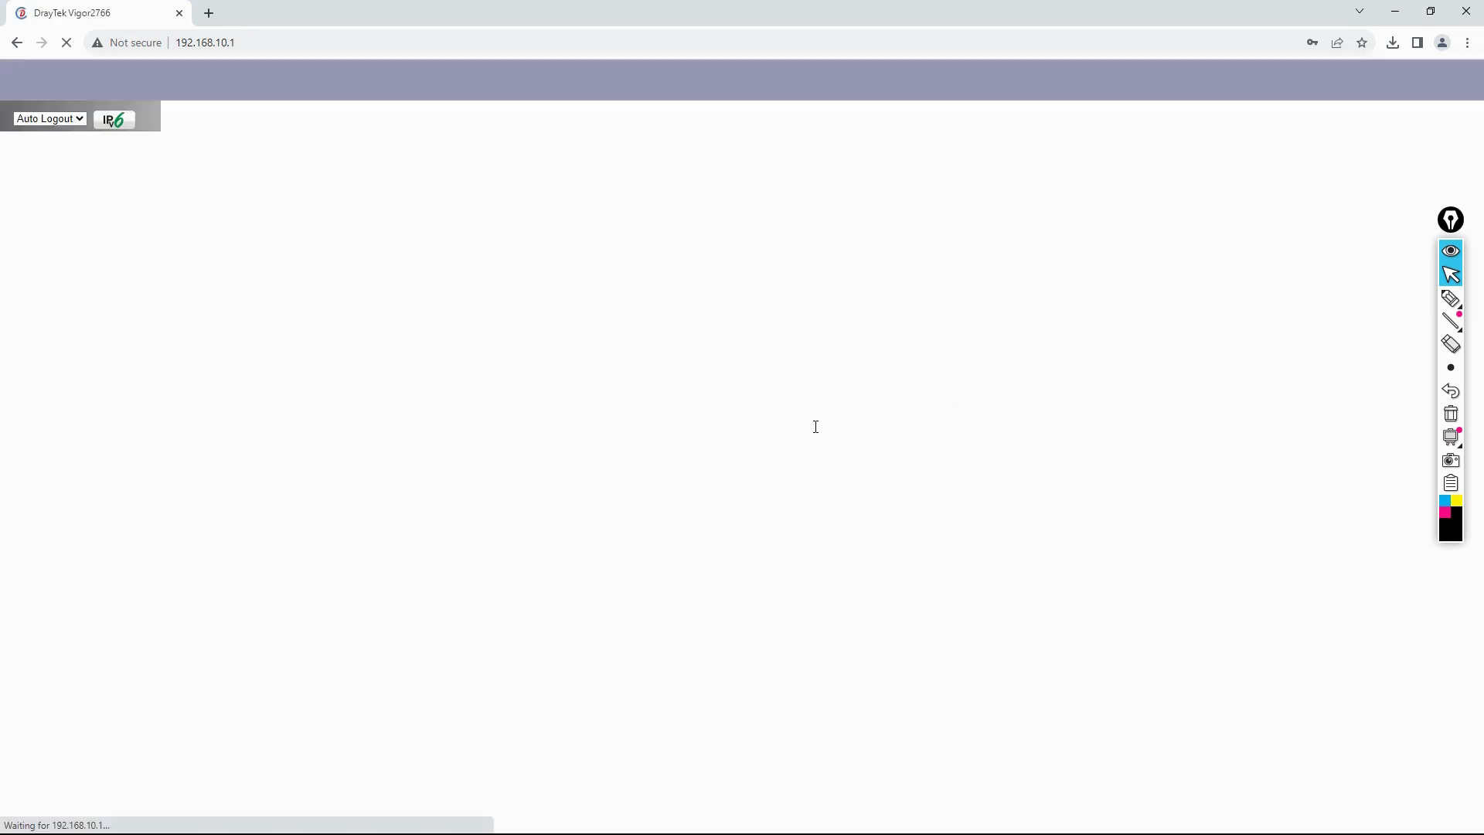
Step: Dismiss the default-password alert and Chrome's save-password offer, then expand Diagnostics in the sidebar
left_click(873, 148)
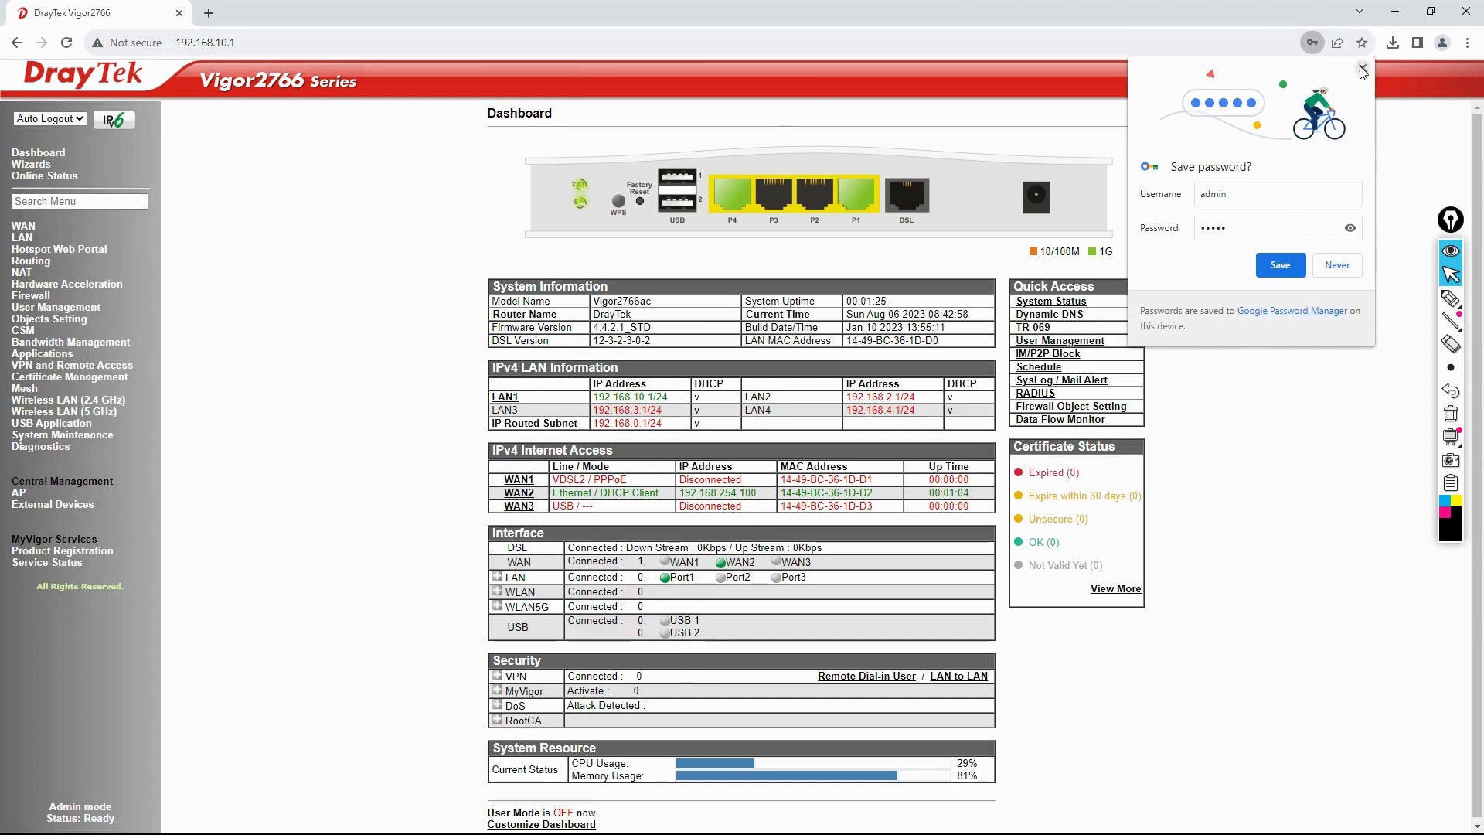
left_click(1363, 68)
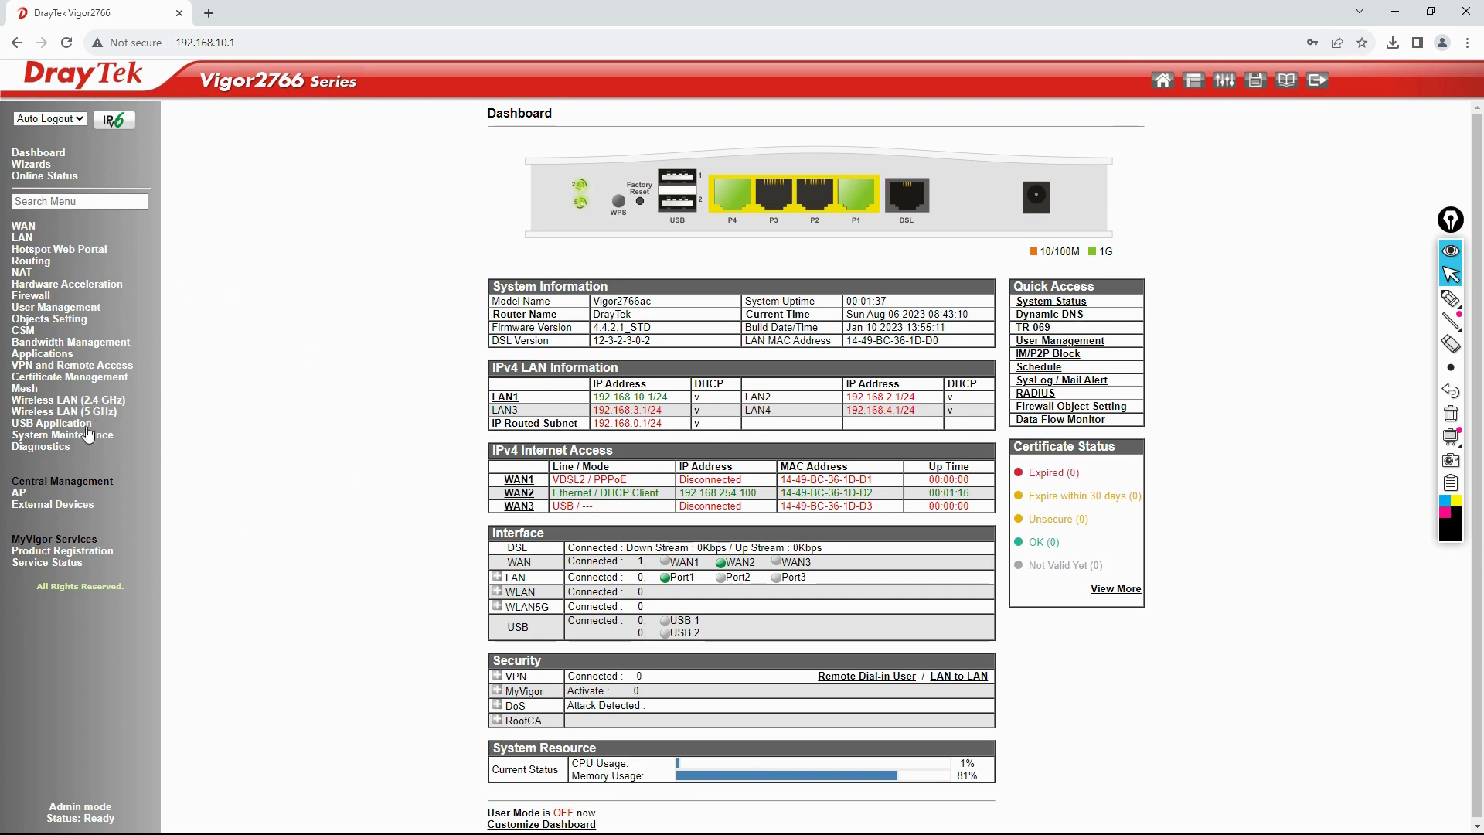
left_click(52, 449)
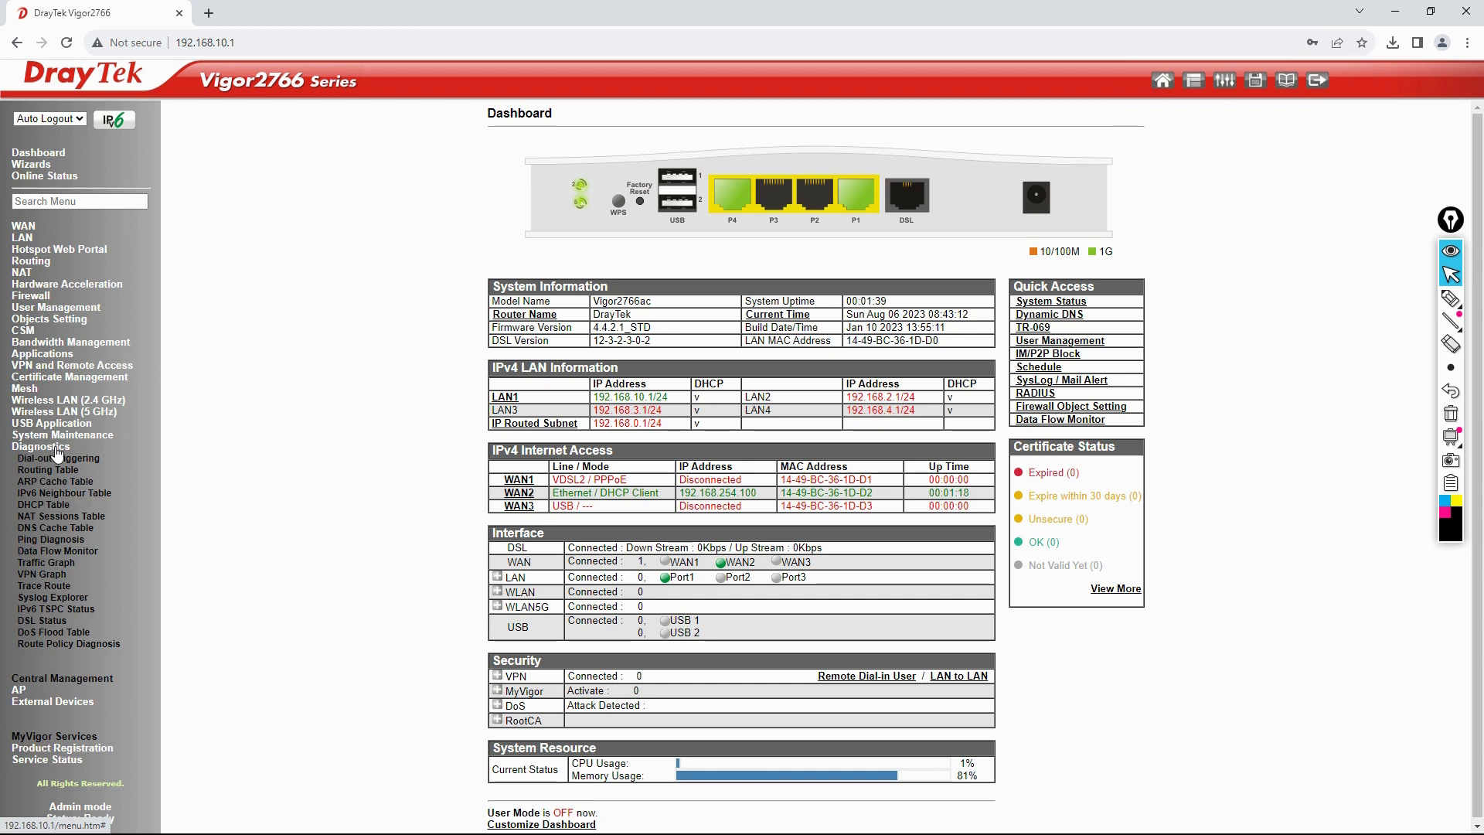
Step: Open the DHCP table and highlight the leased IP 192.168.10.21, the client's MAC address and host ID
left_click(50, 506)
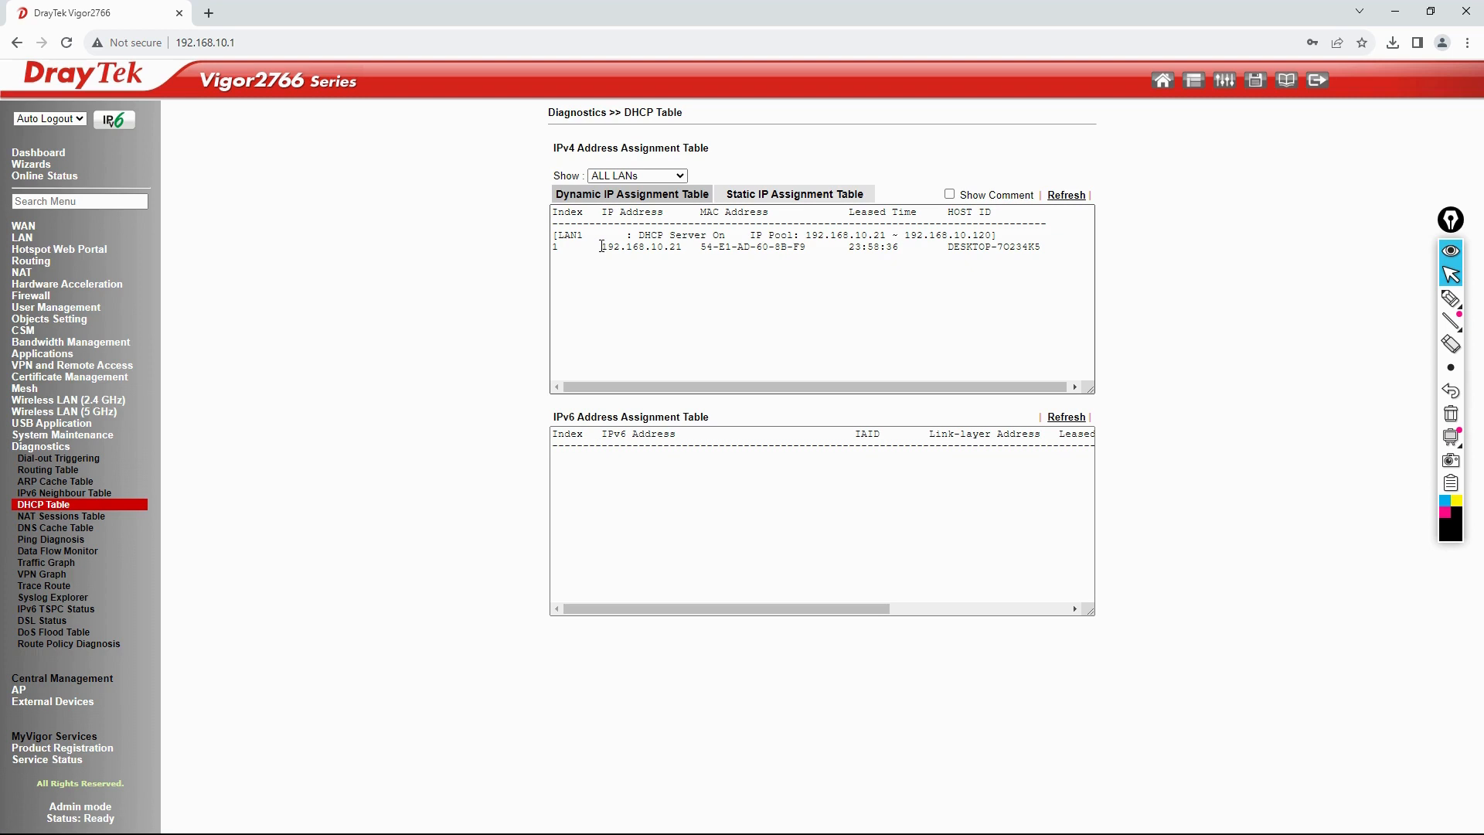
left_click_drag(602, 246, 683, 244)
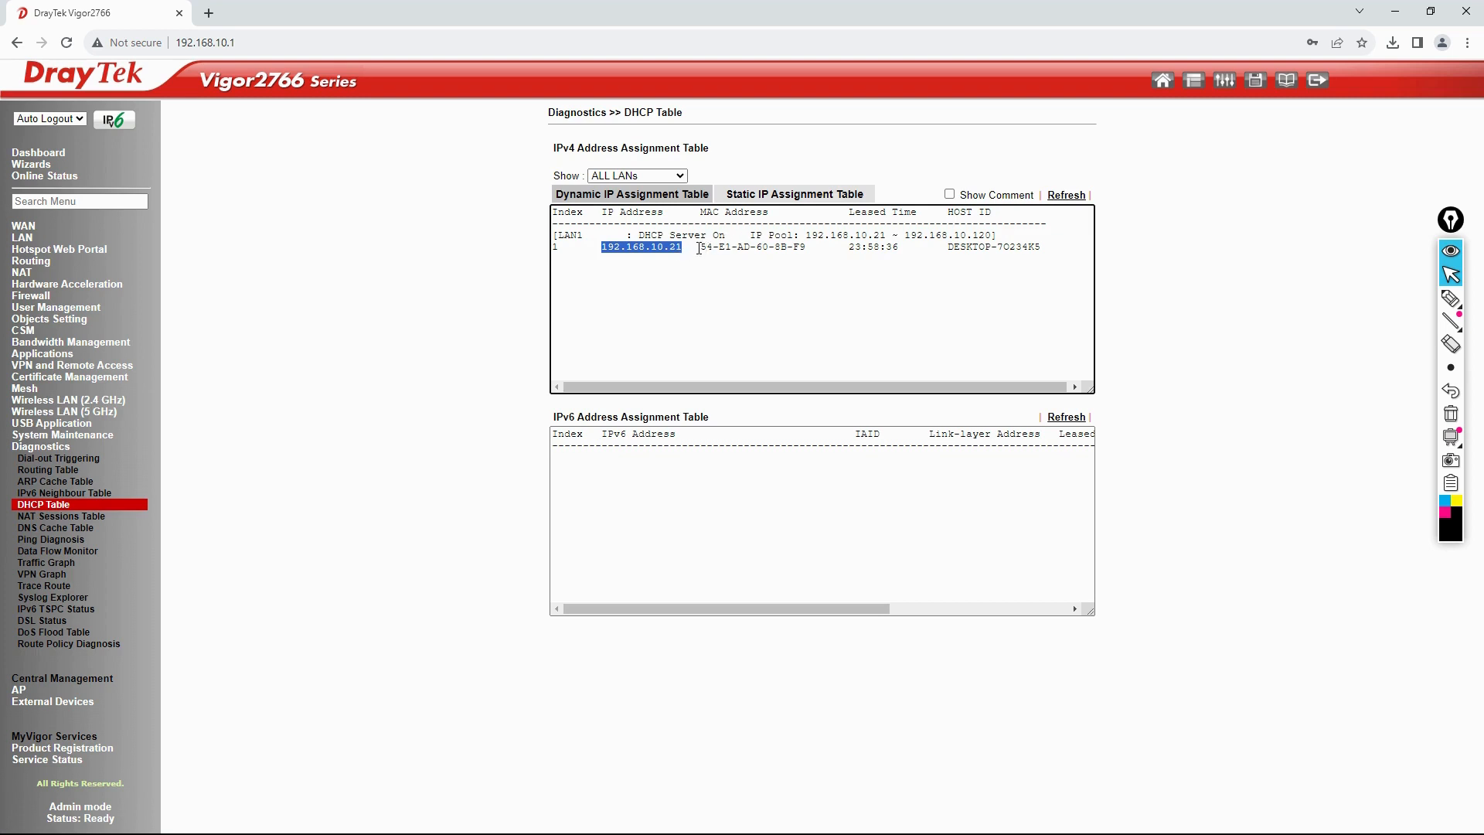
left_click_drag(700, 247, 789, 247)
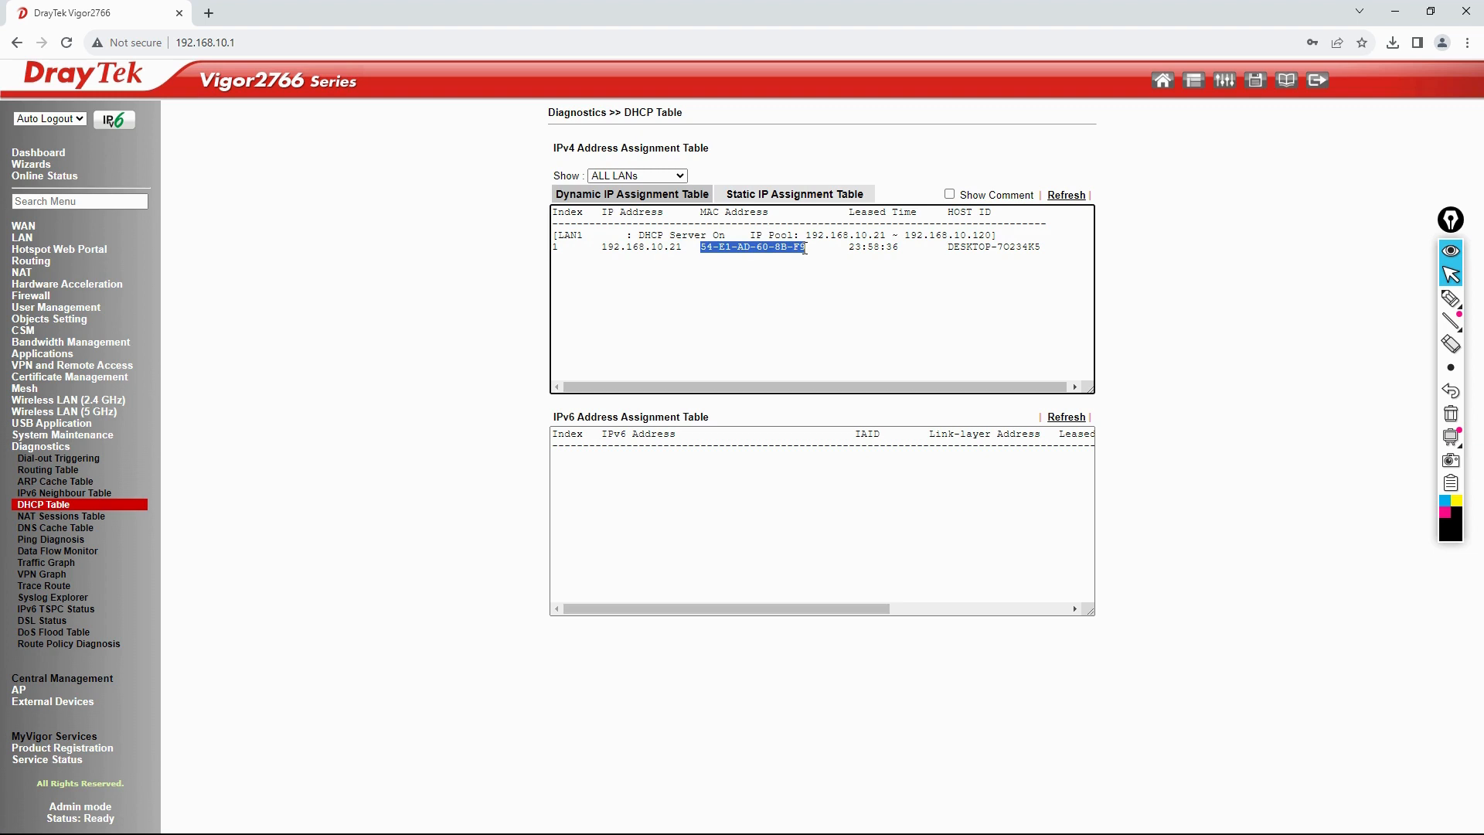
left_click_drag(949, 248, 944, 289)
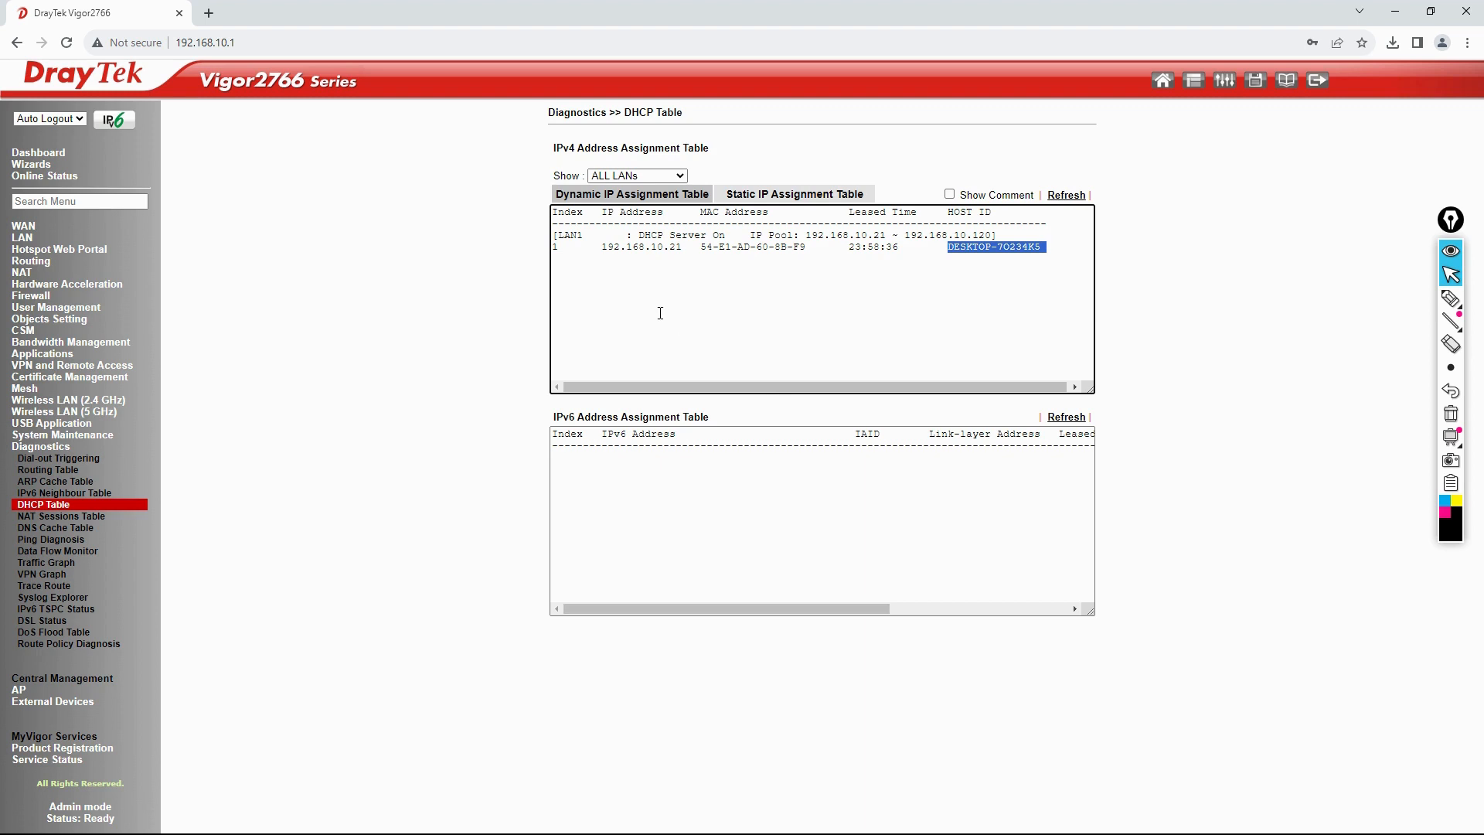
Step: Reopen LAN General Setup to show LAN 1 at 192.168.10.1
left_click(22, 239)
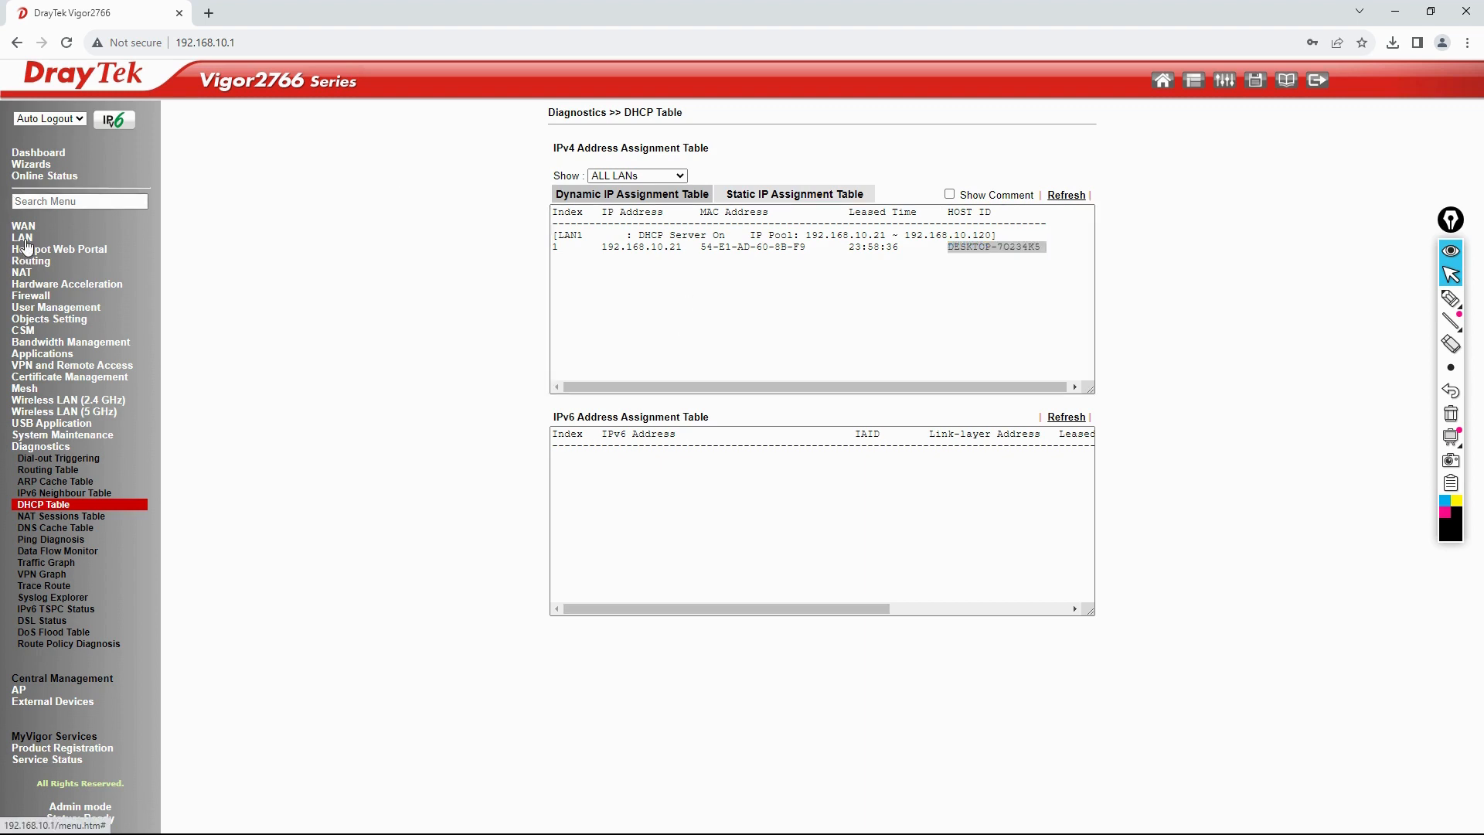
left_click(37, 251)
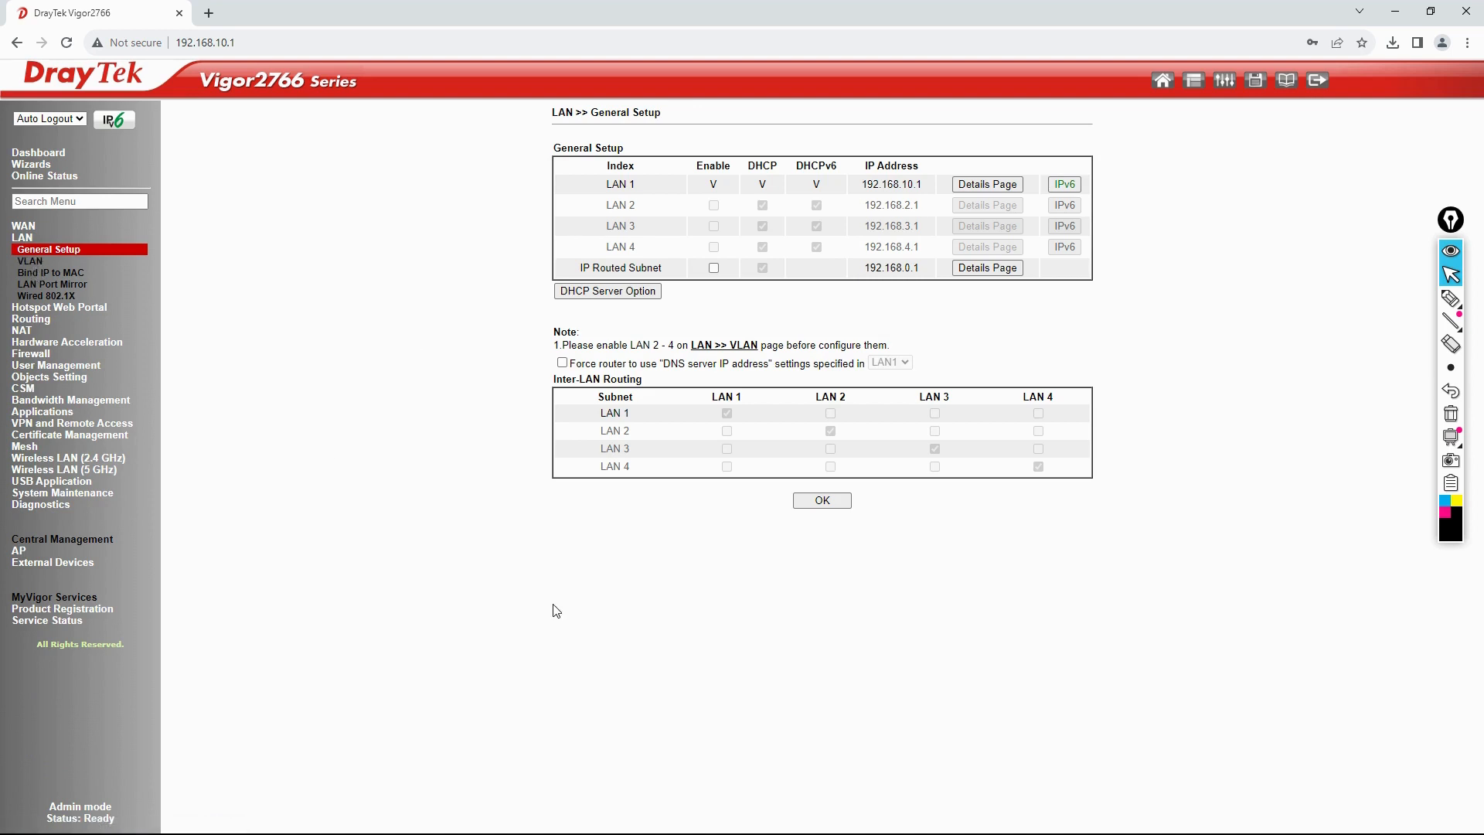
key("alt+Tab")
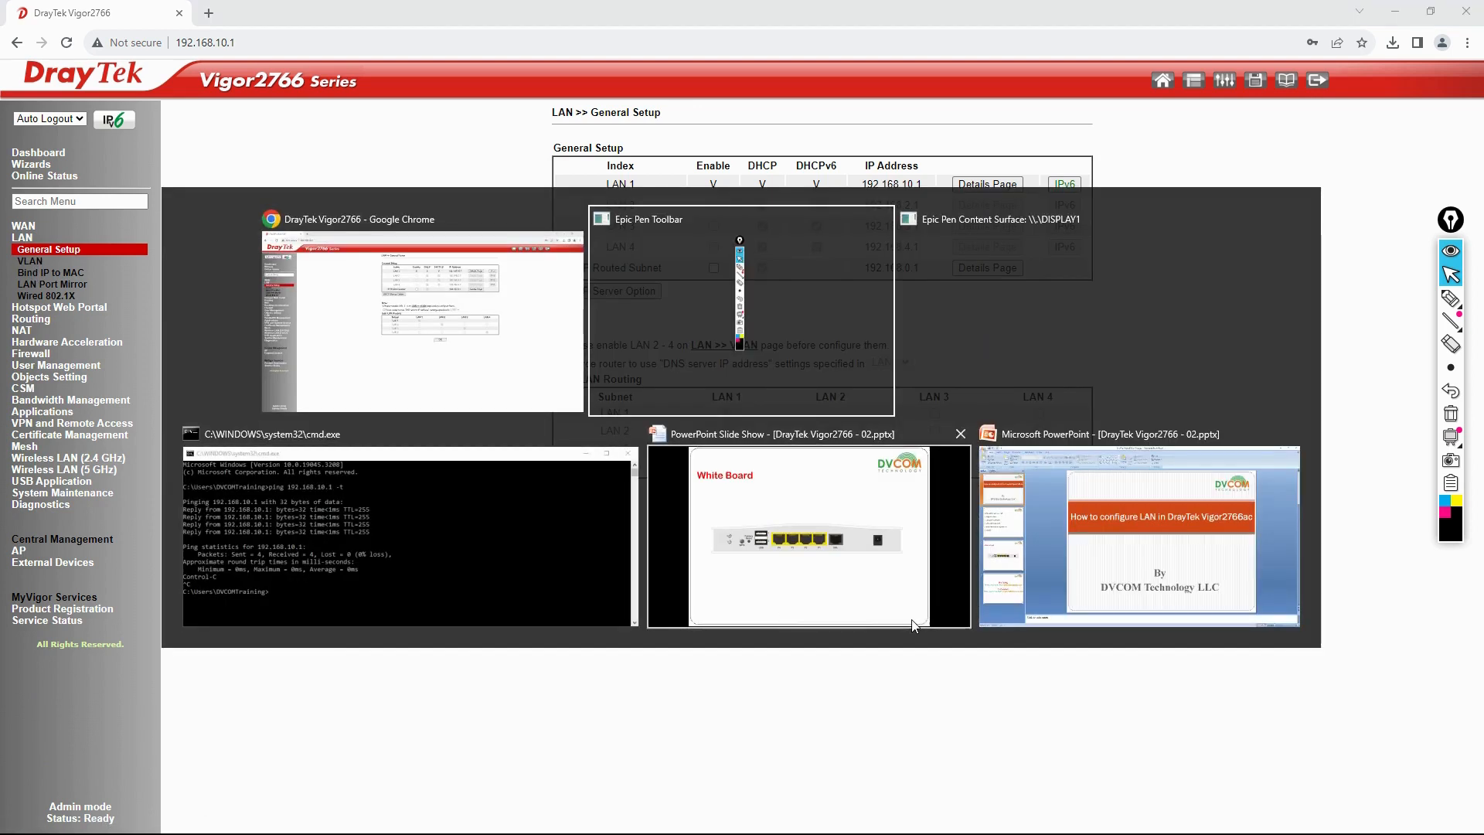
Step: On the slideshow's topics slide, tick off 'Configuration of LAN' and 'DHCP and DNS' with the highlighter
left_click(871, 602)
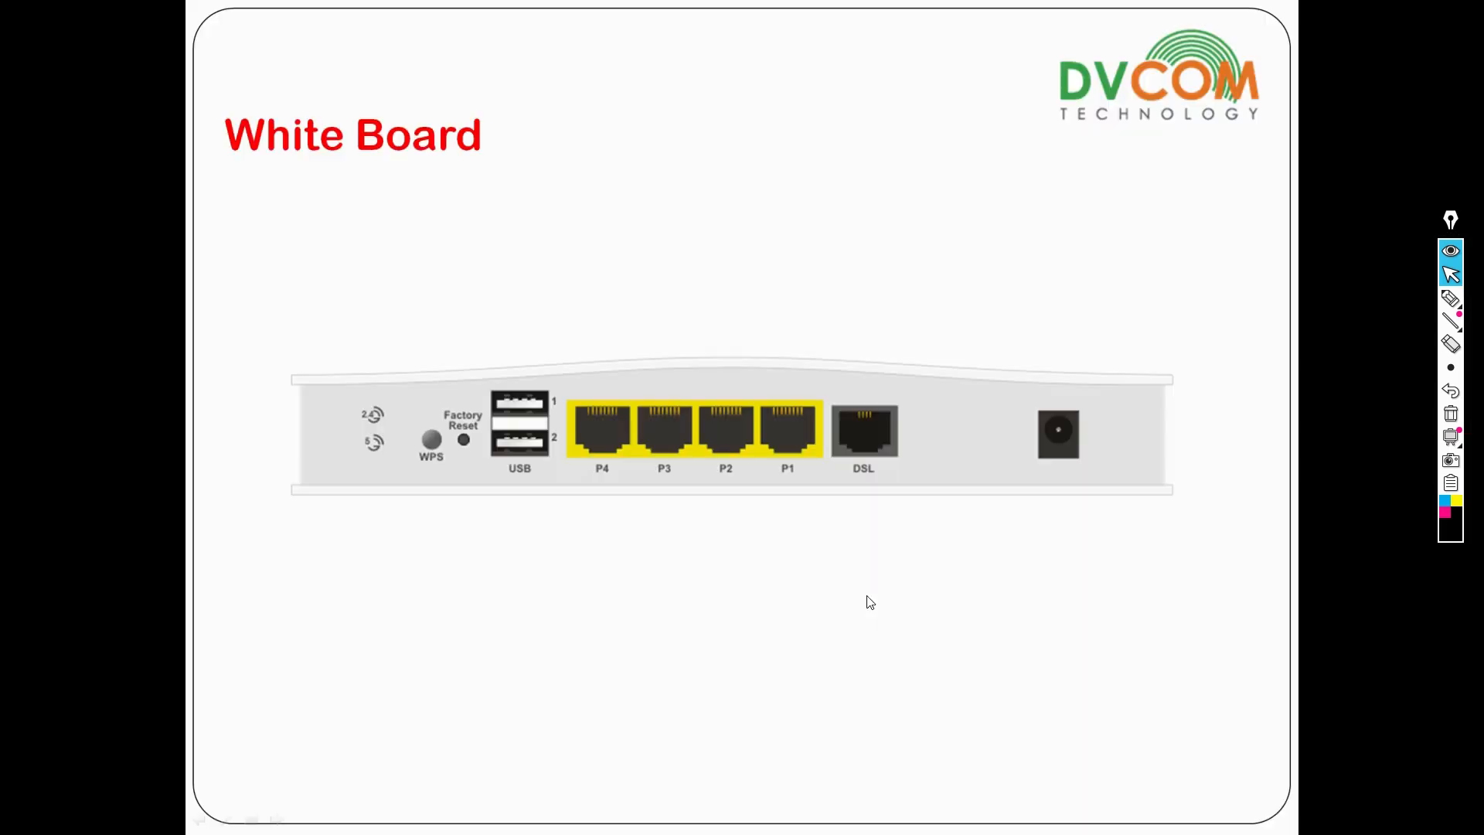
left_click(693, 550)
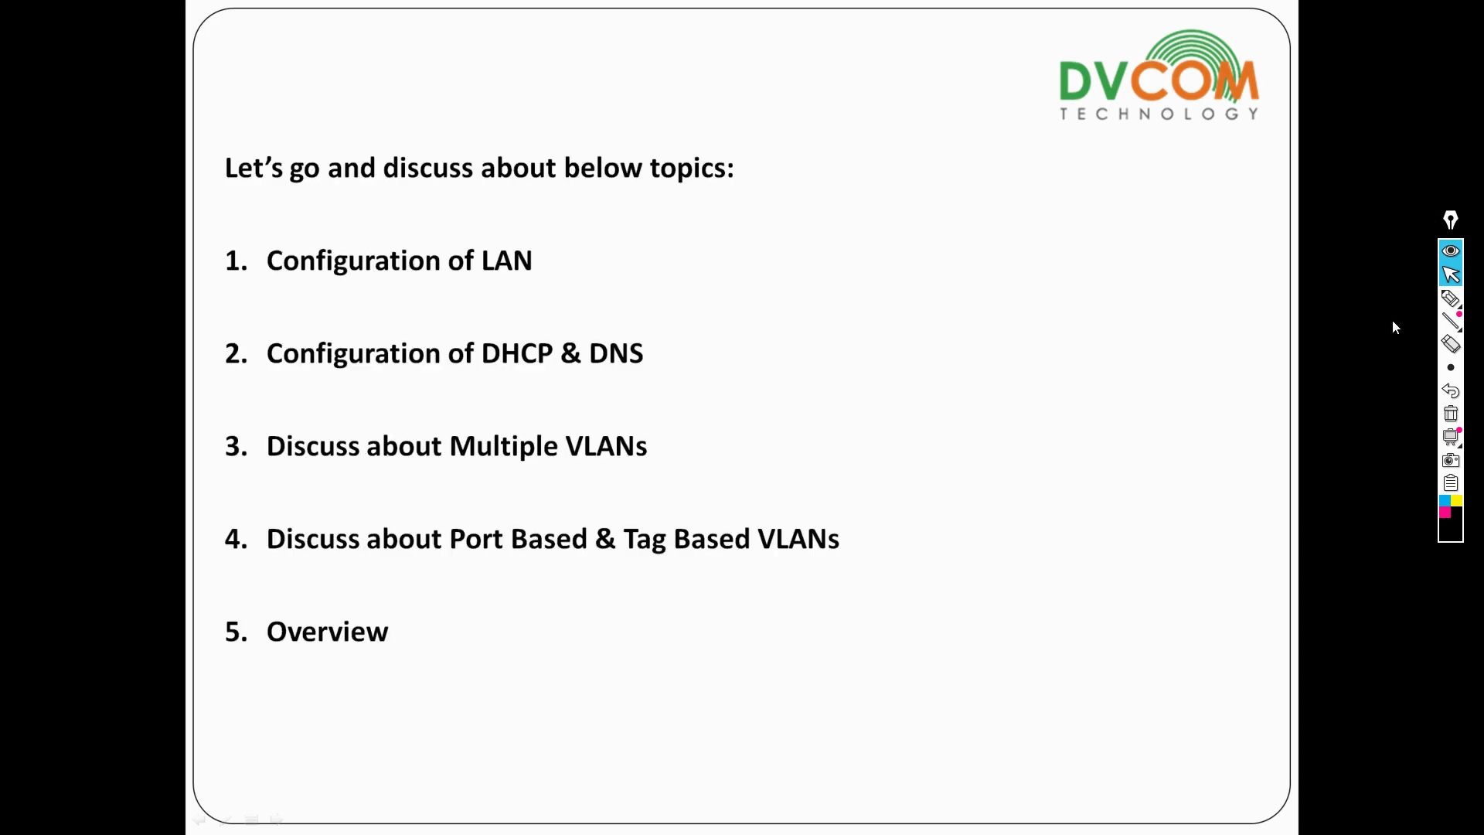
left_click(1381, 298)
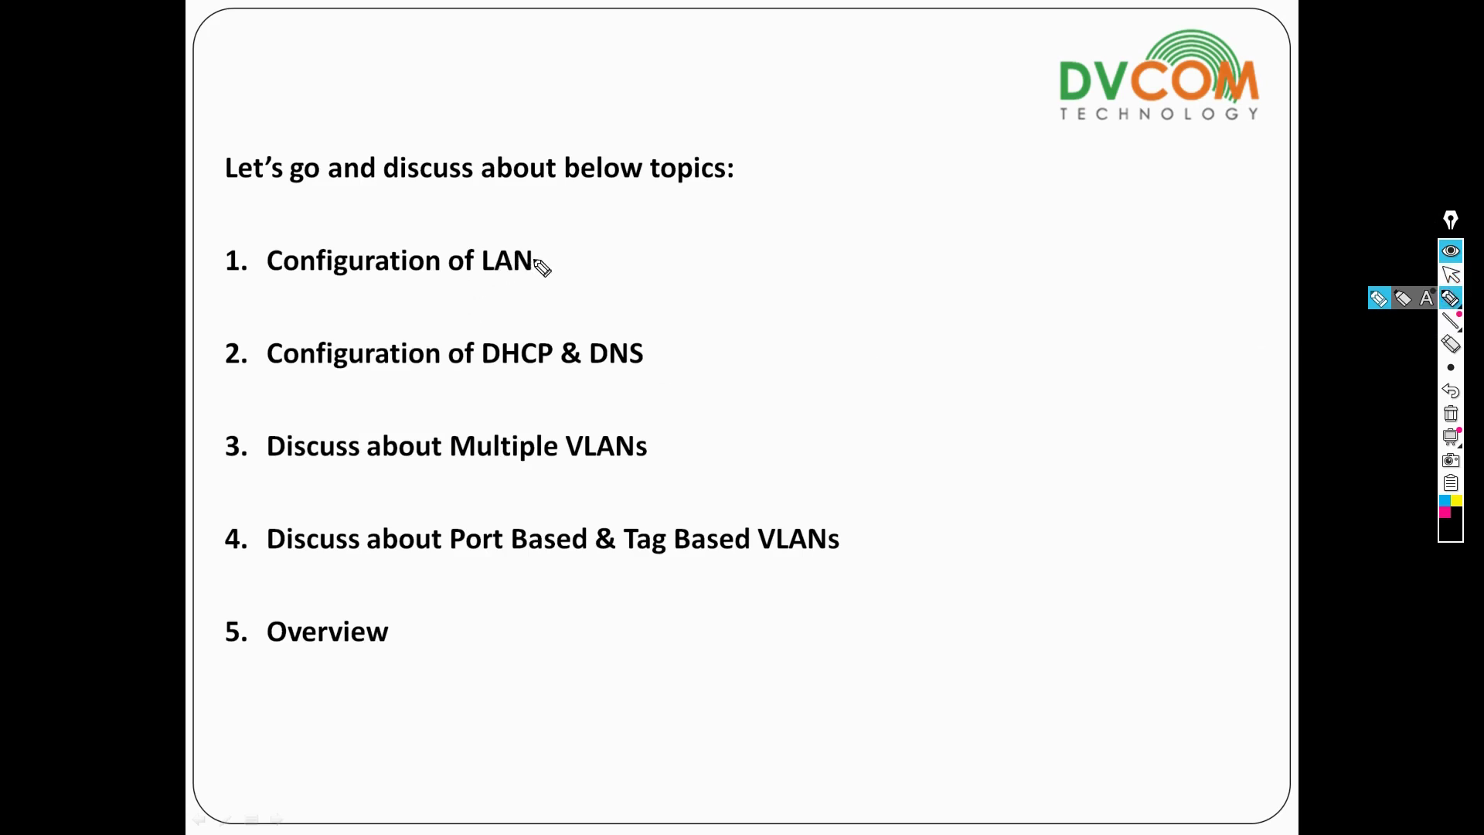
left_click_drag(542, 259, 580, 237)
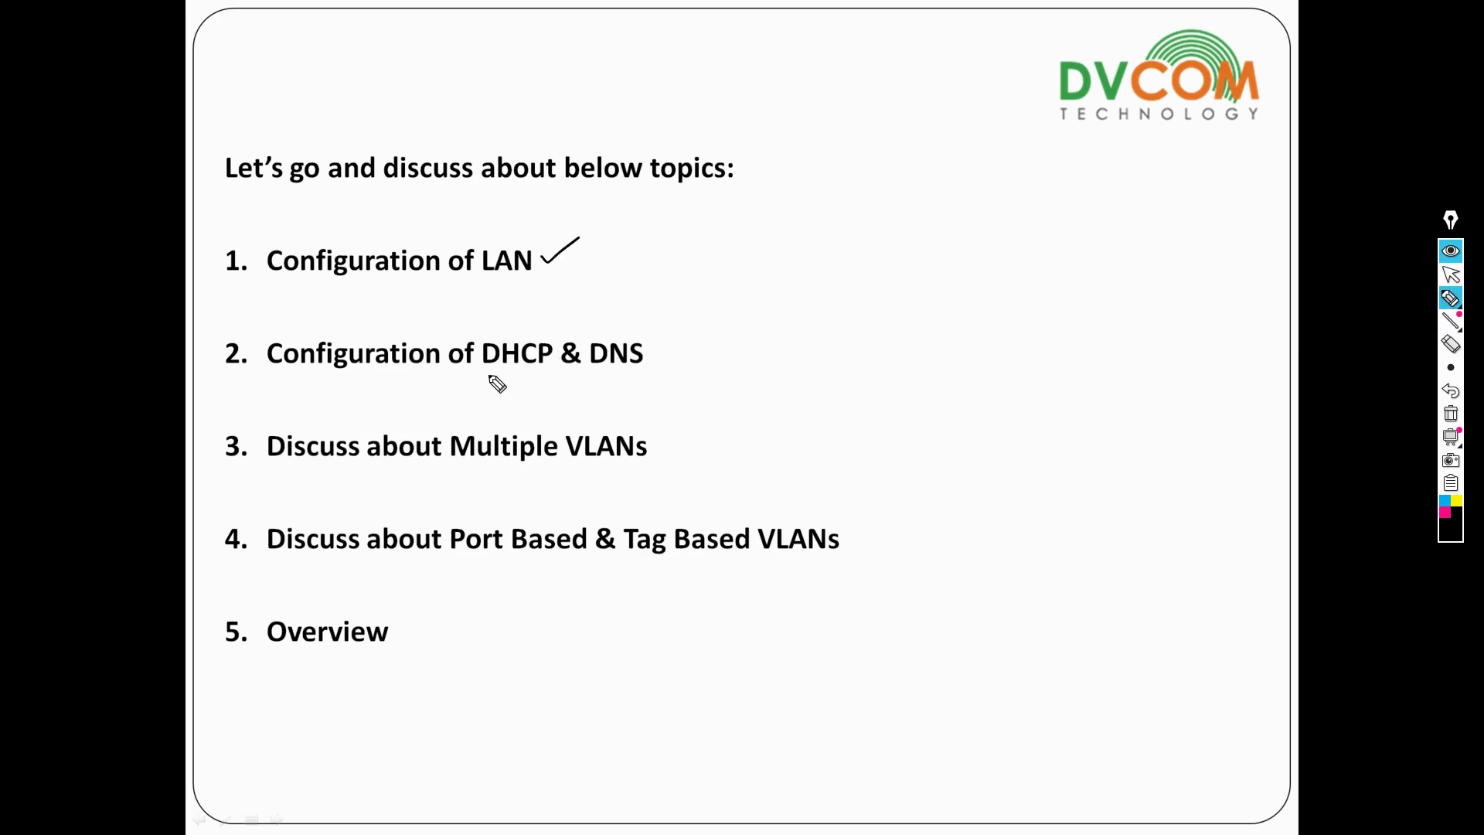
mouse_move(484, 372)
left_mouse_down()
mouse_move(642, 369)
mouse_move(678, 338)
left_mouse_up()
Step: Erase the annotations and return to the White Board router slide with the highlighter ready
left_click(1451, 414)
left_click(1452, 280)
left_click(1064, 349)
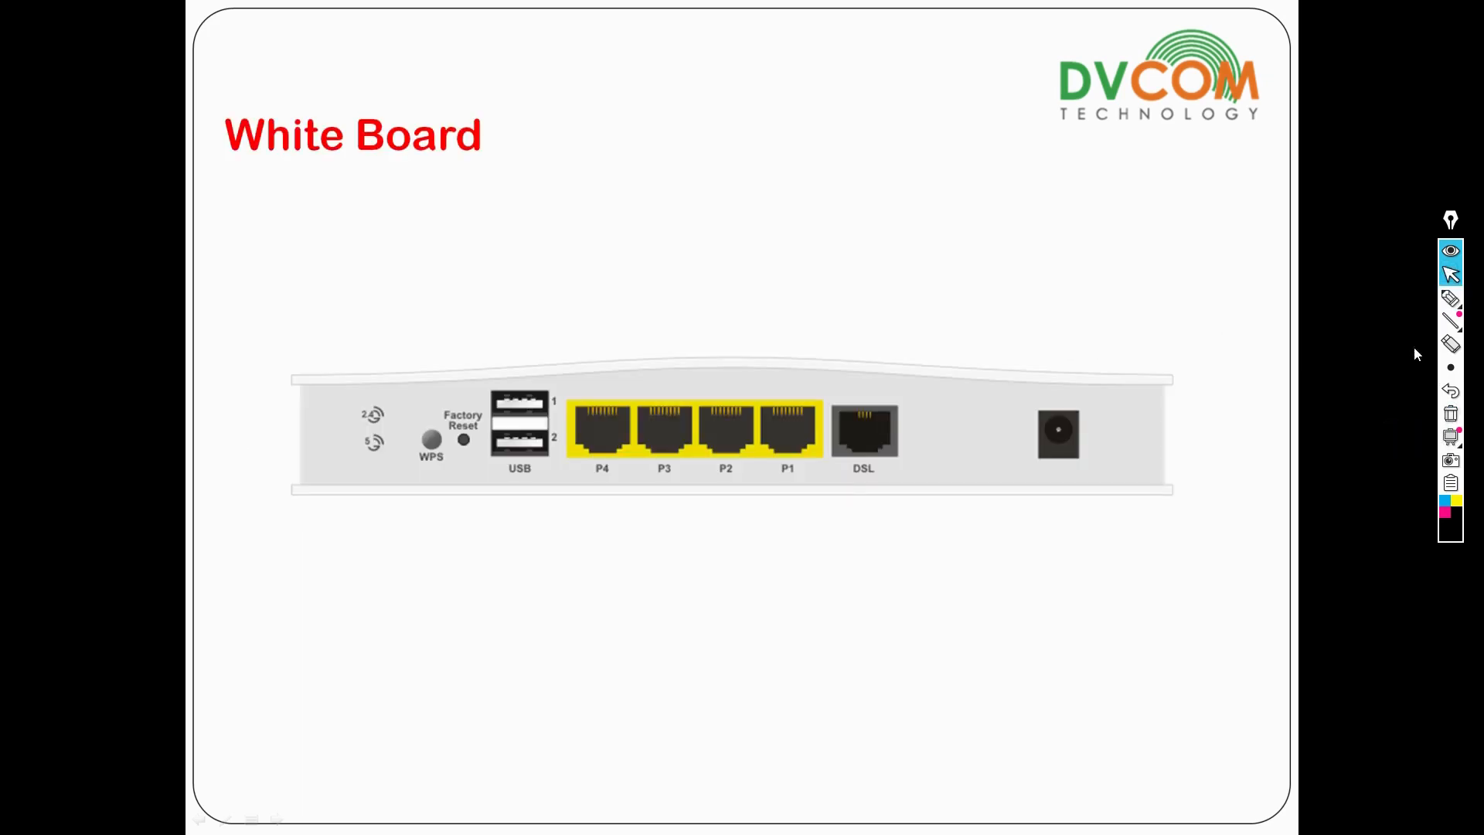
left_click(1451, 298)
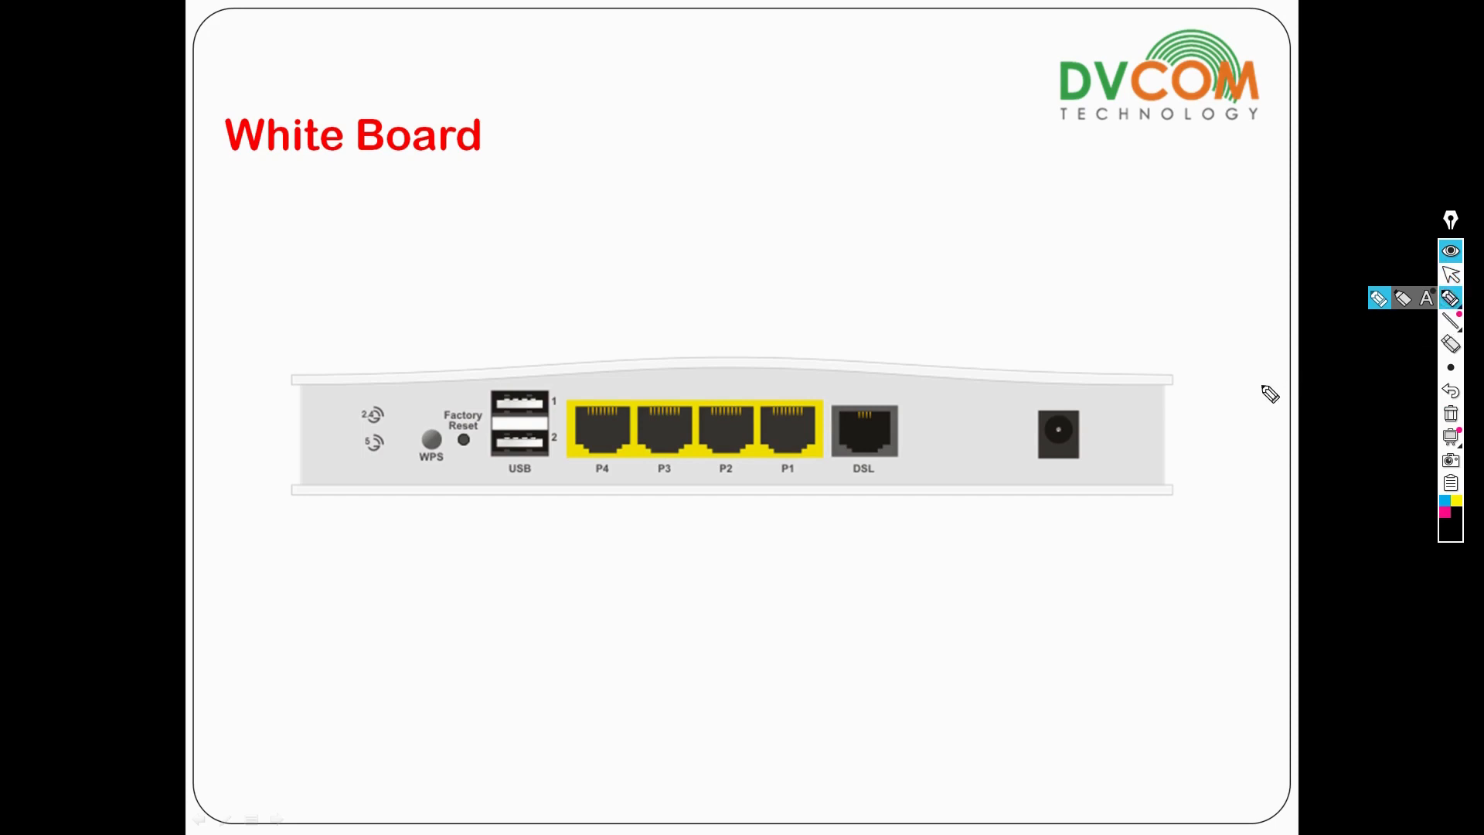